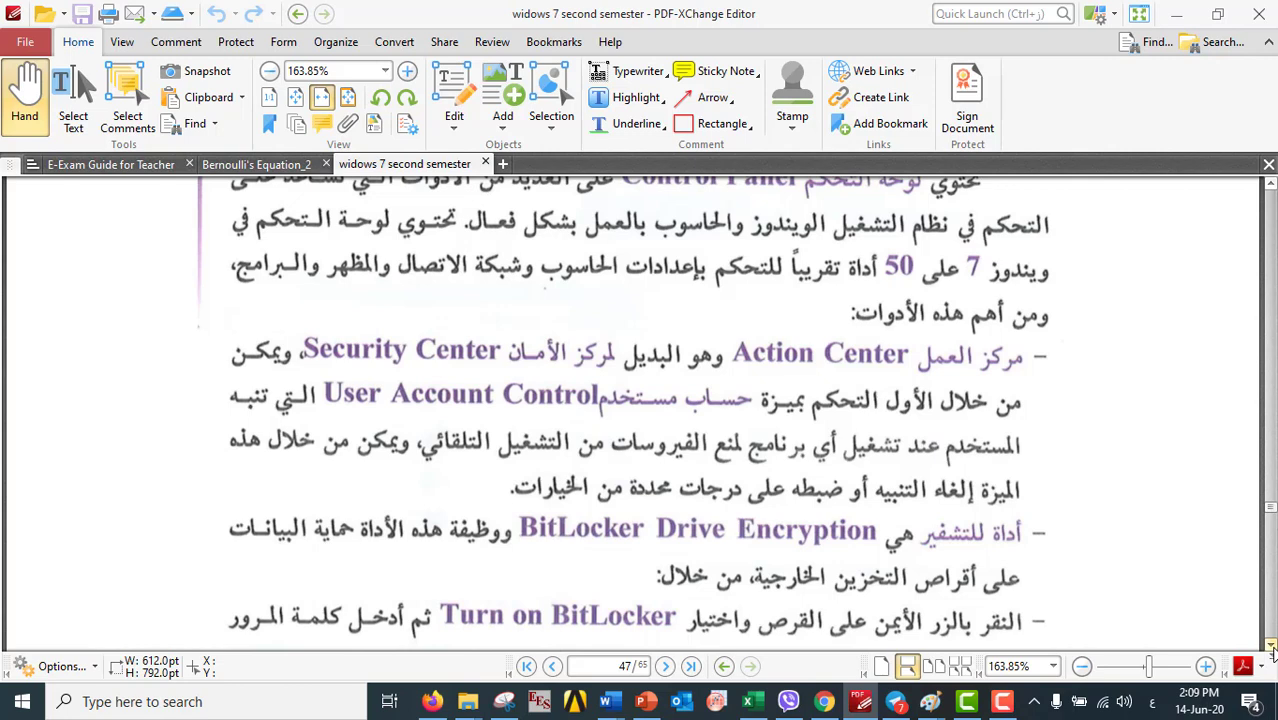
Step: Read page 47 down to the Control Panel access instructions and open Control Panel through the Windows search
left_click_drag(1271, 648, 1271, 648)
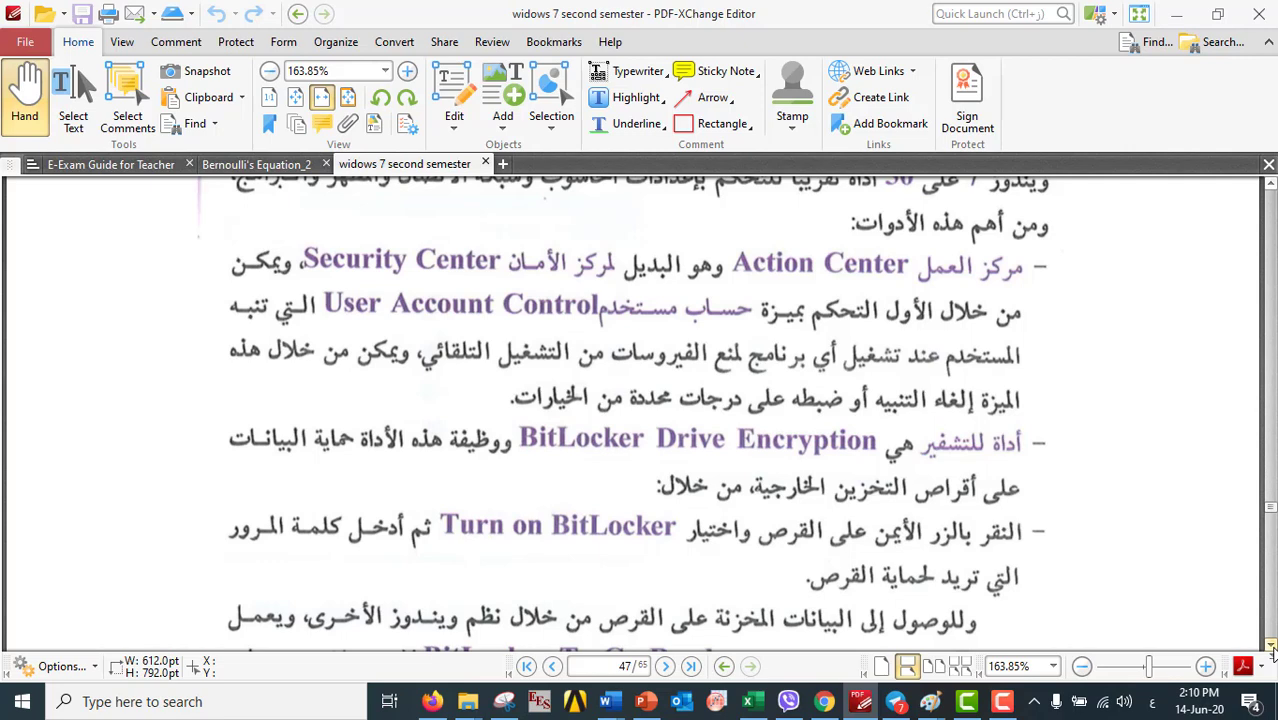
left_click_drag(1271, 646, 1271, 646)
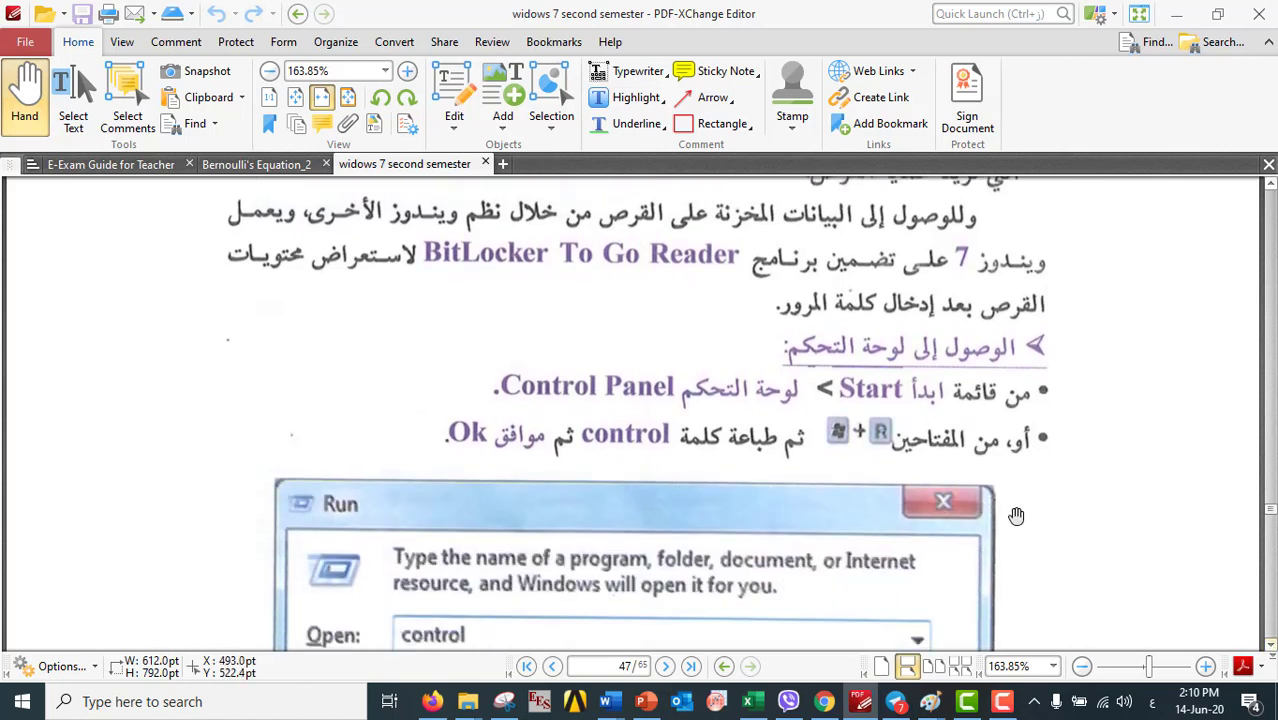
left_click(107, 699)
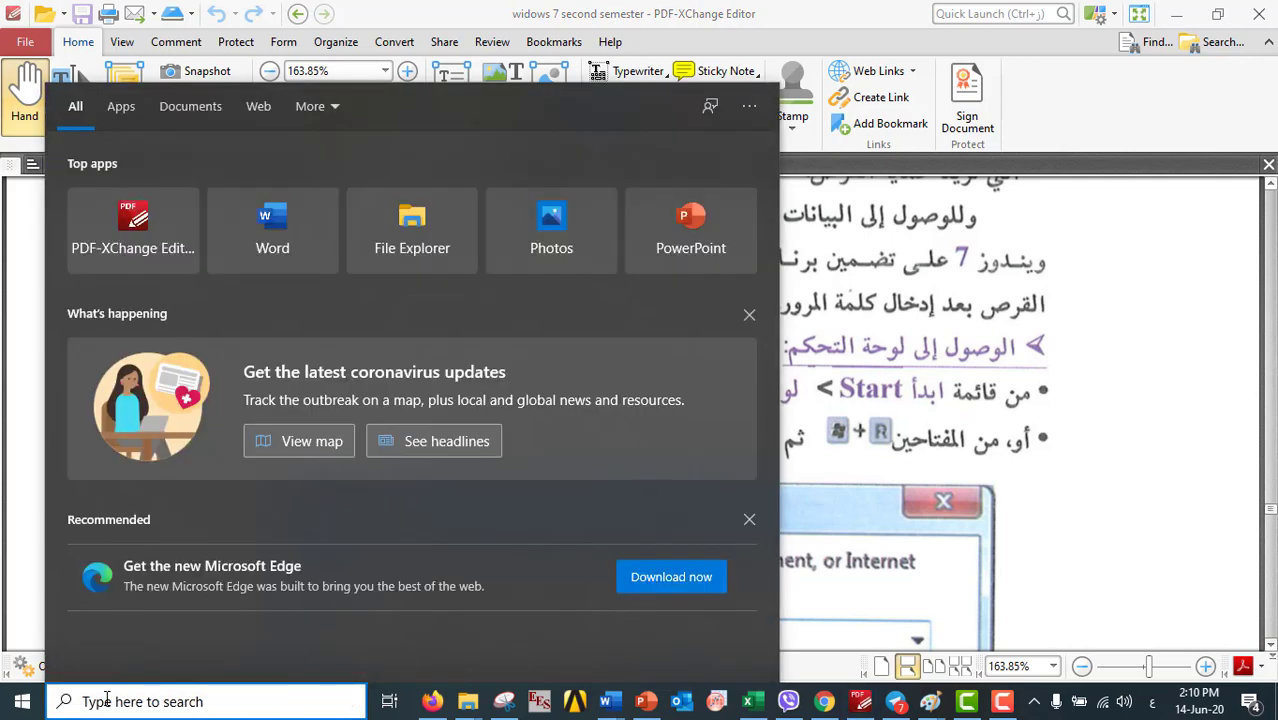
type("ؤخىف")
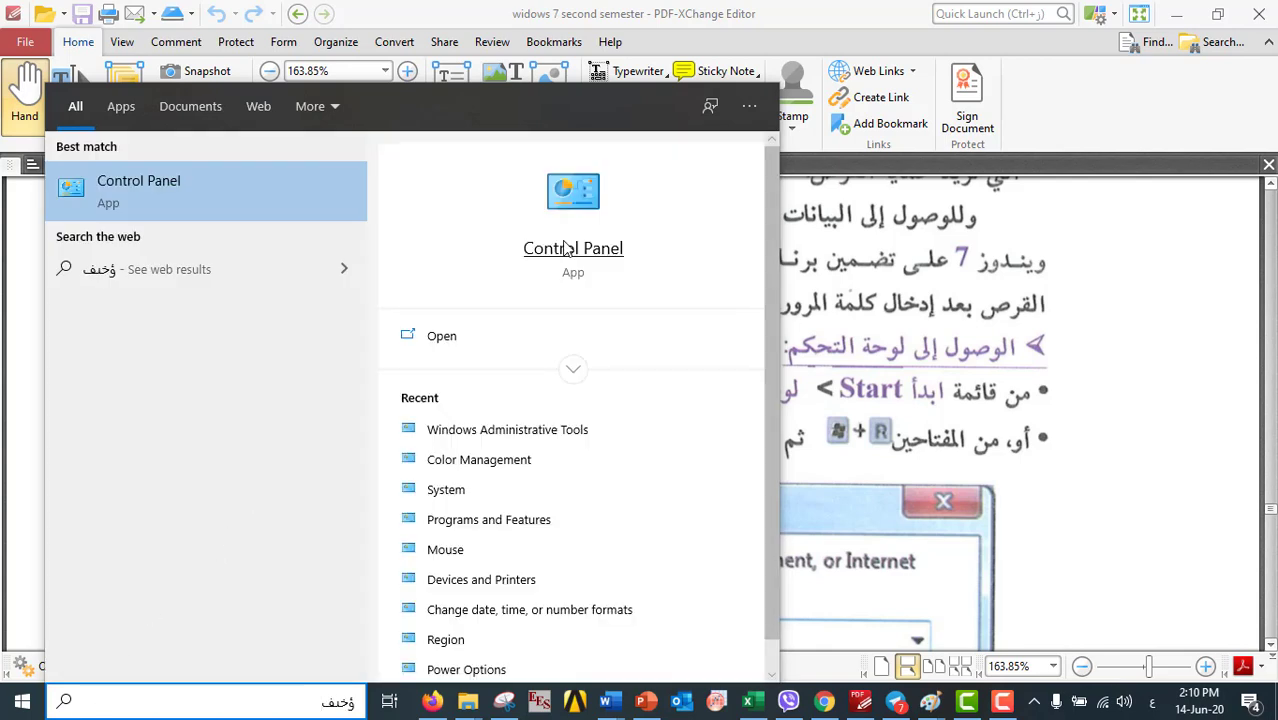
left_click(571, 194)
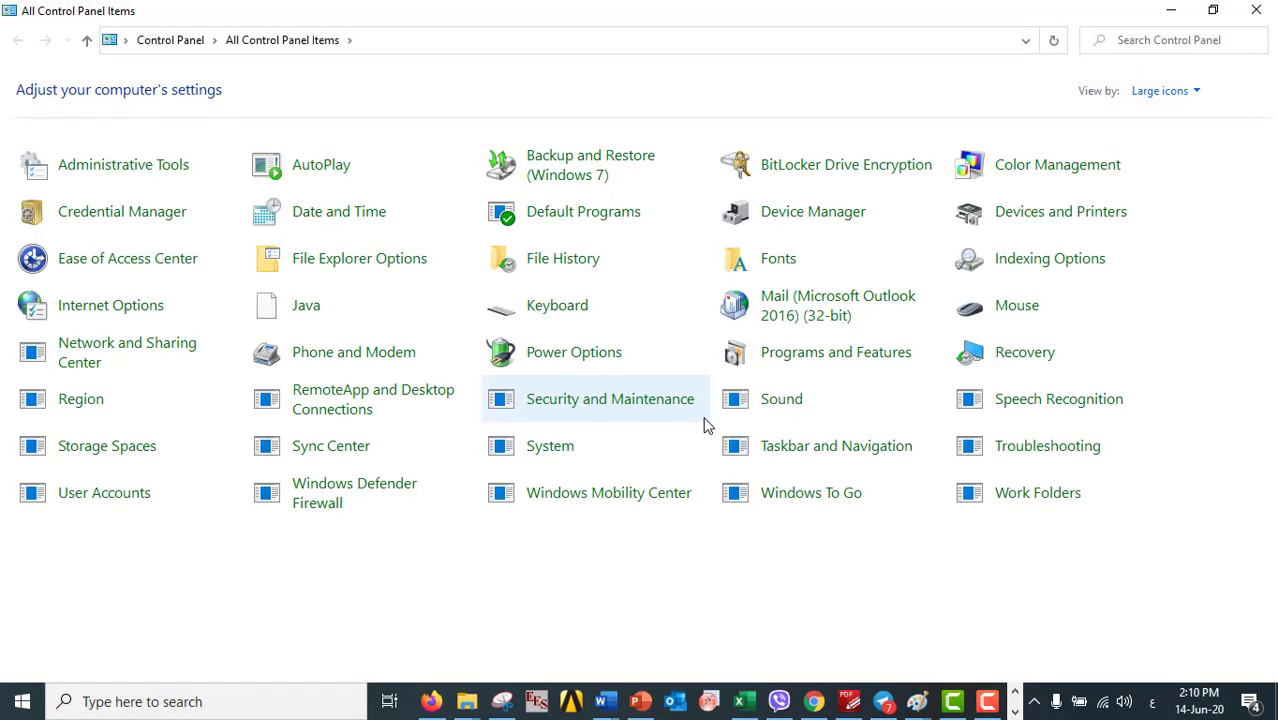
Step: Display the Control Panel items by Category and return them to Large icons
left_click(1192, 92)
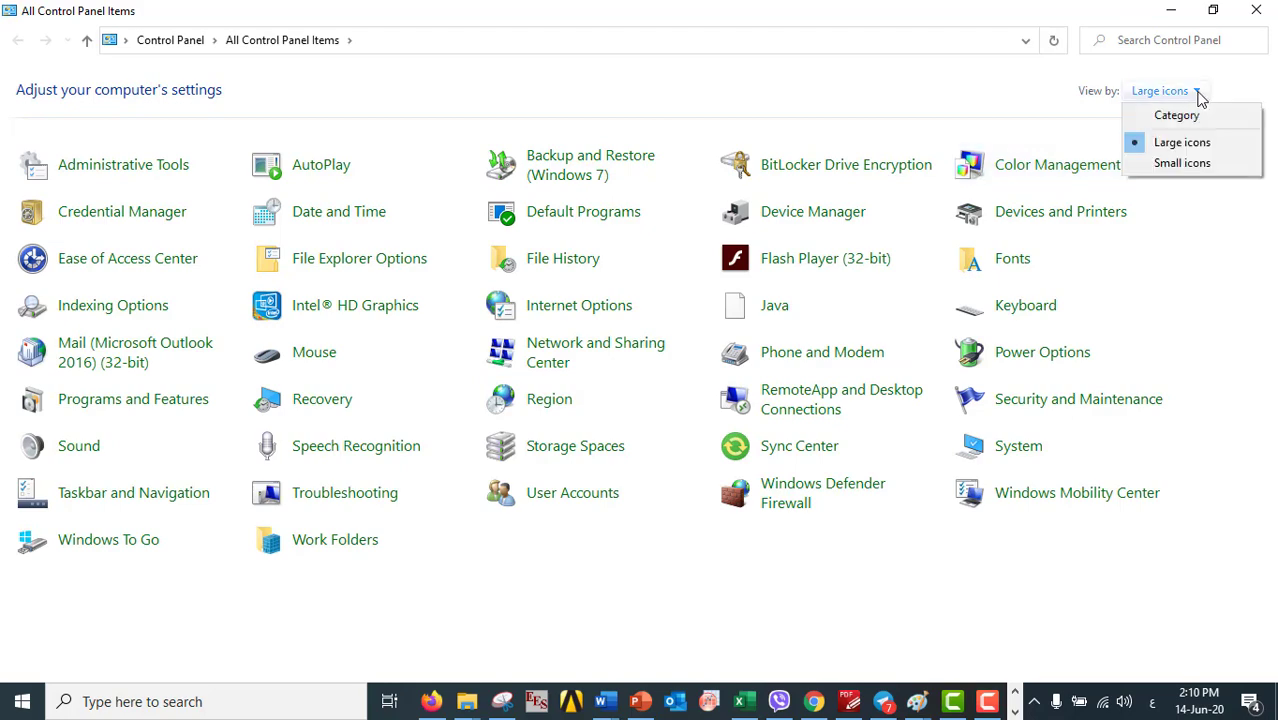
left_click(1187, 117)
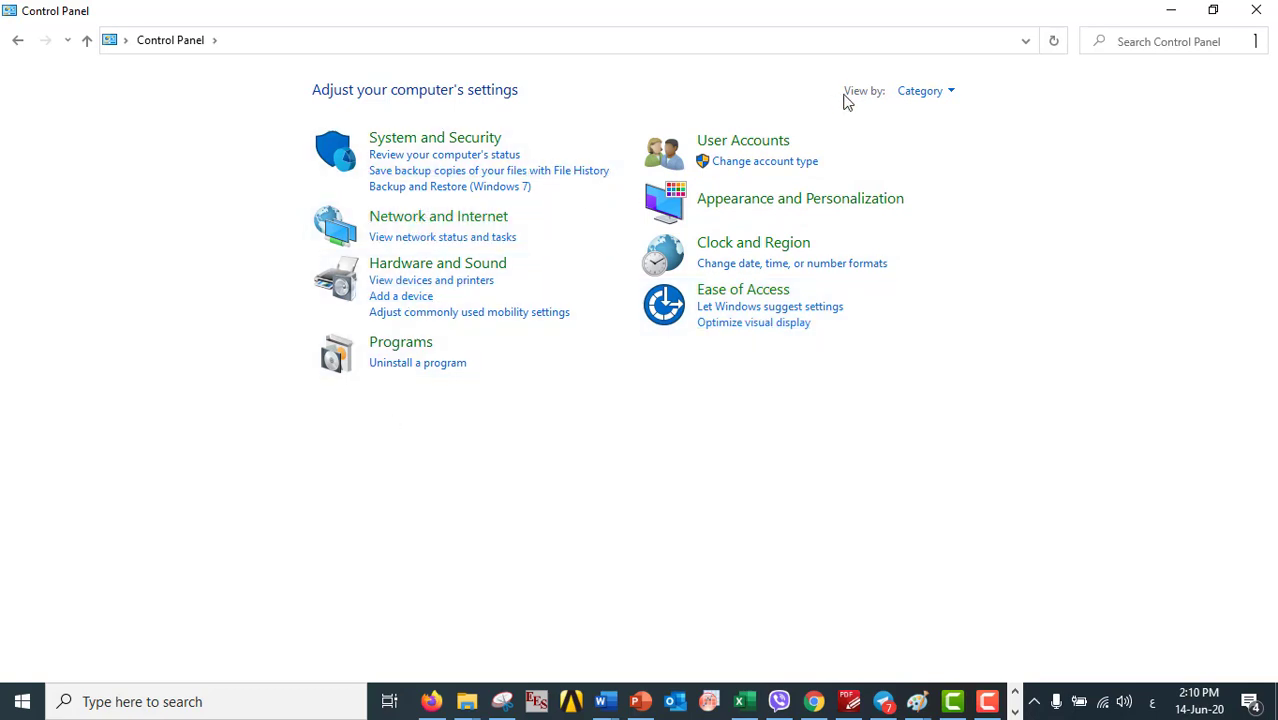
left_click(950, 95)
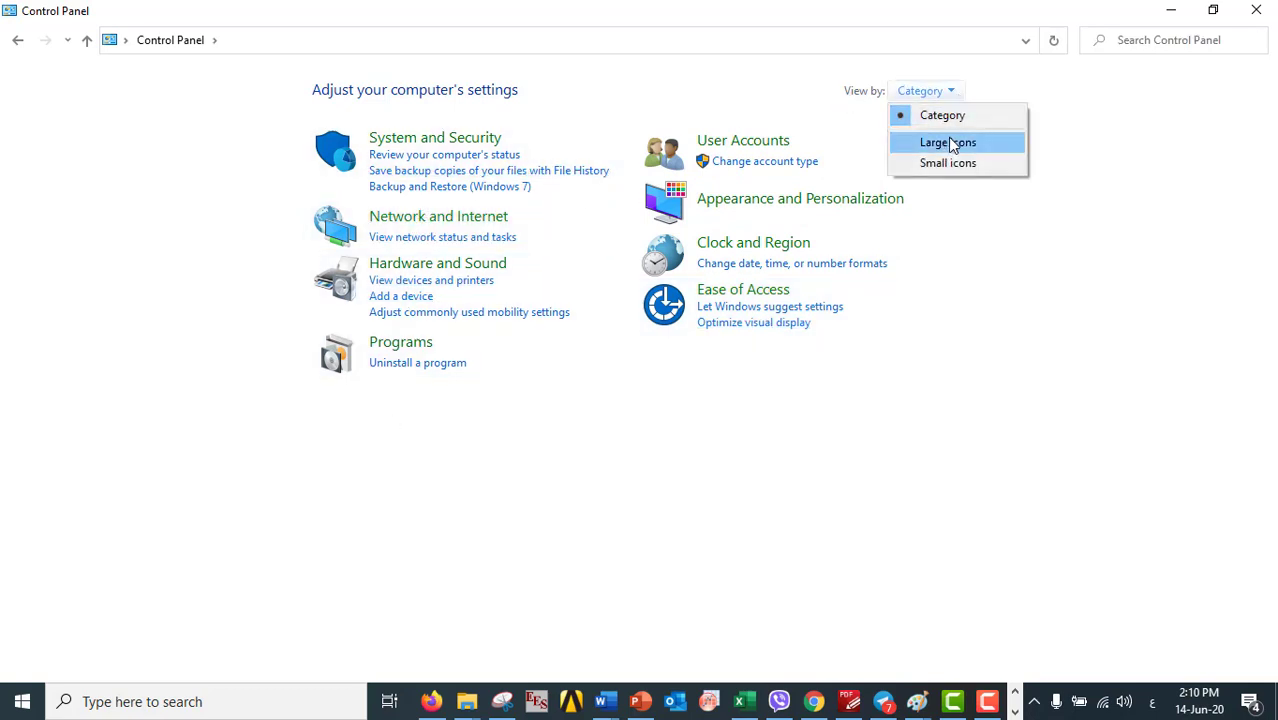
left_click(948, 140)
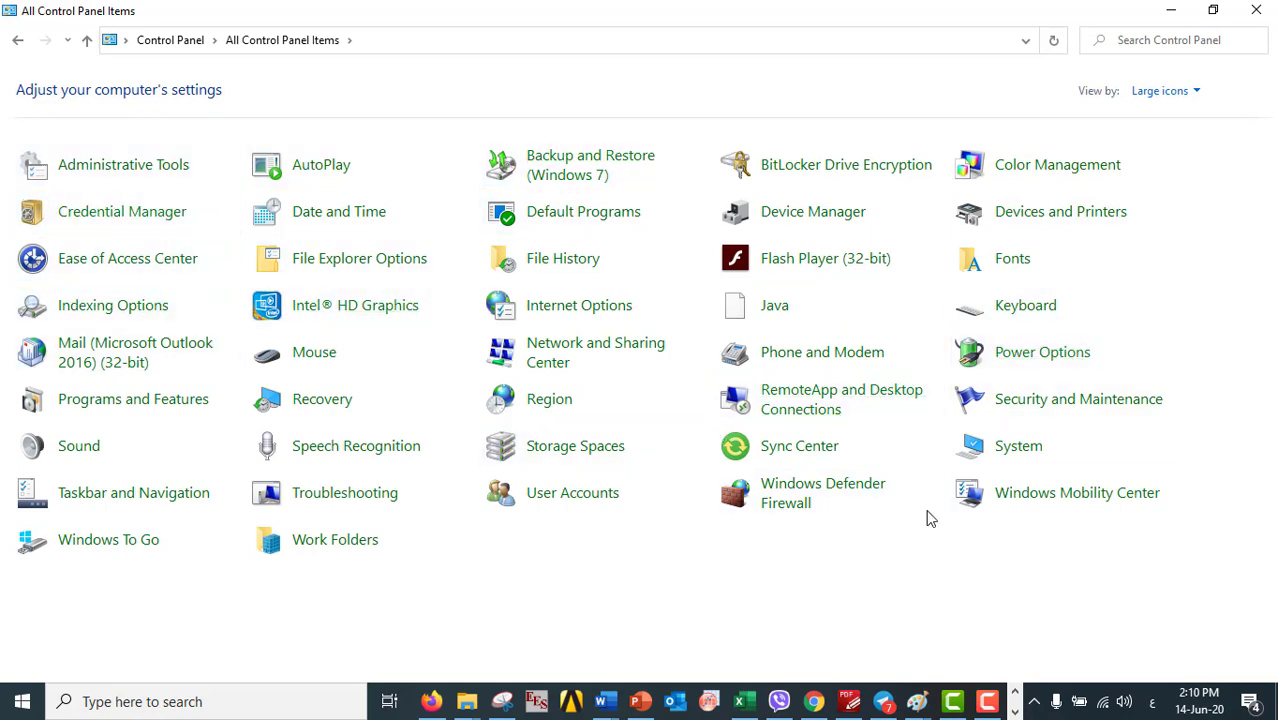
Step: Return to the Windows 7 PDF and read on from the Run dialog picture on page 47 to Table 4-4 on page 49
left_click(1170, 8)
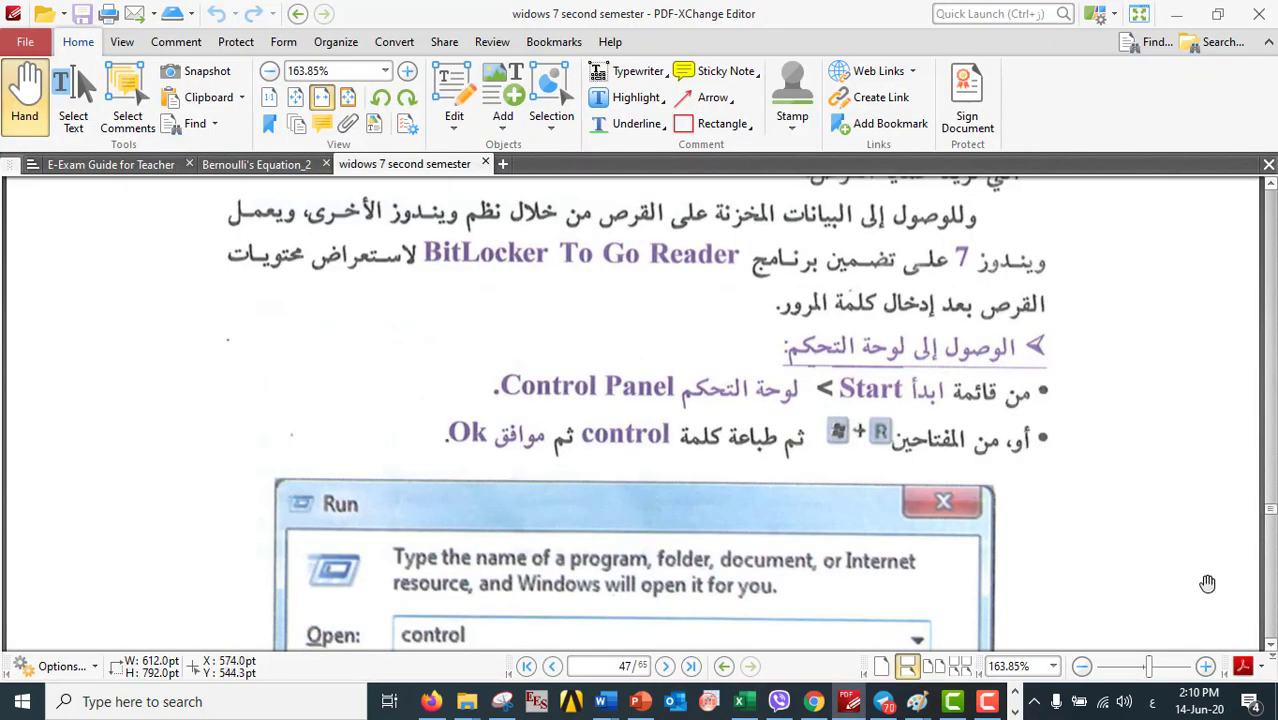
left_click(1270, 648)
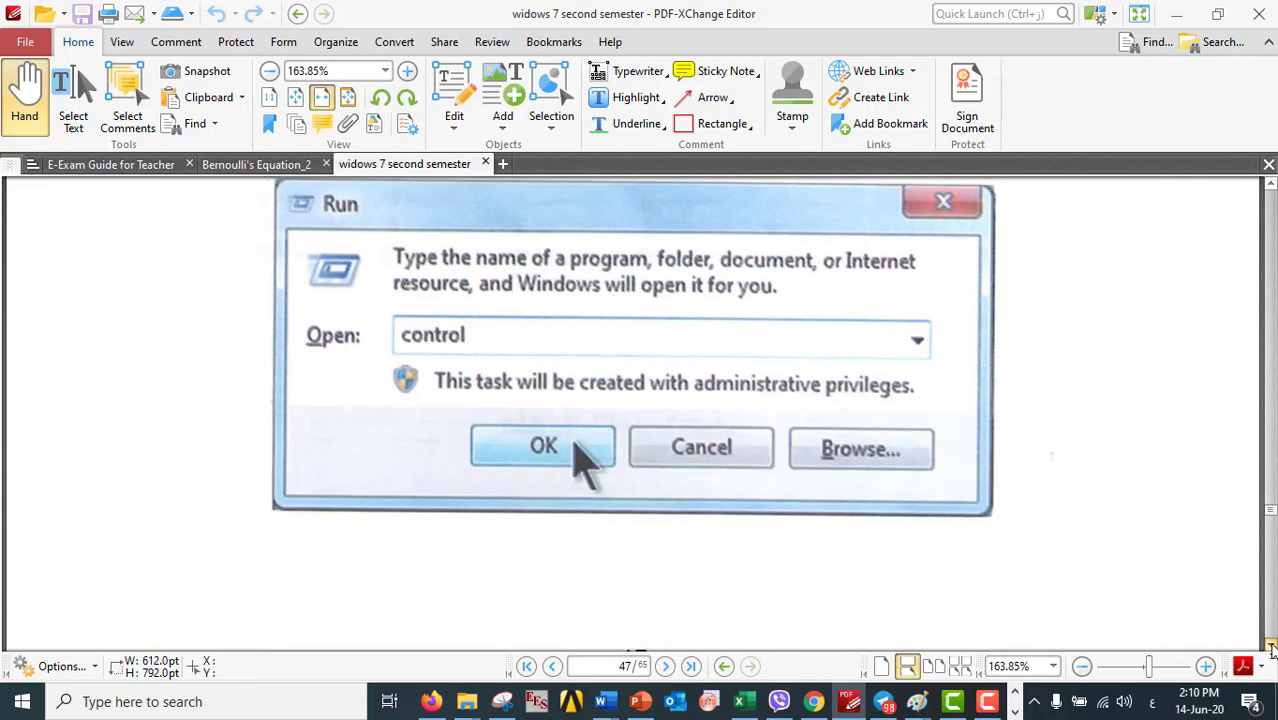
left_click_drag(1270, 648, 1270, 648)
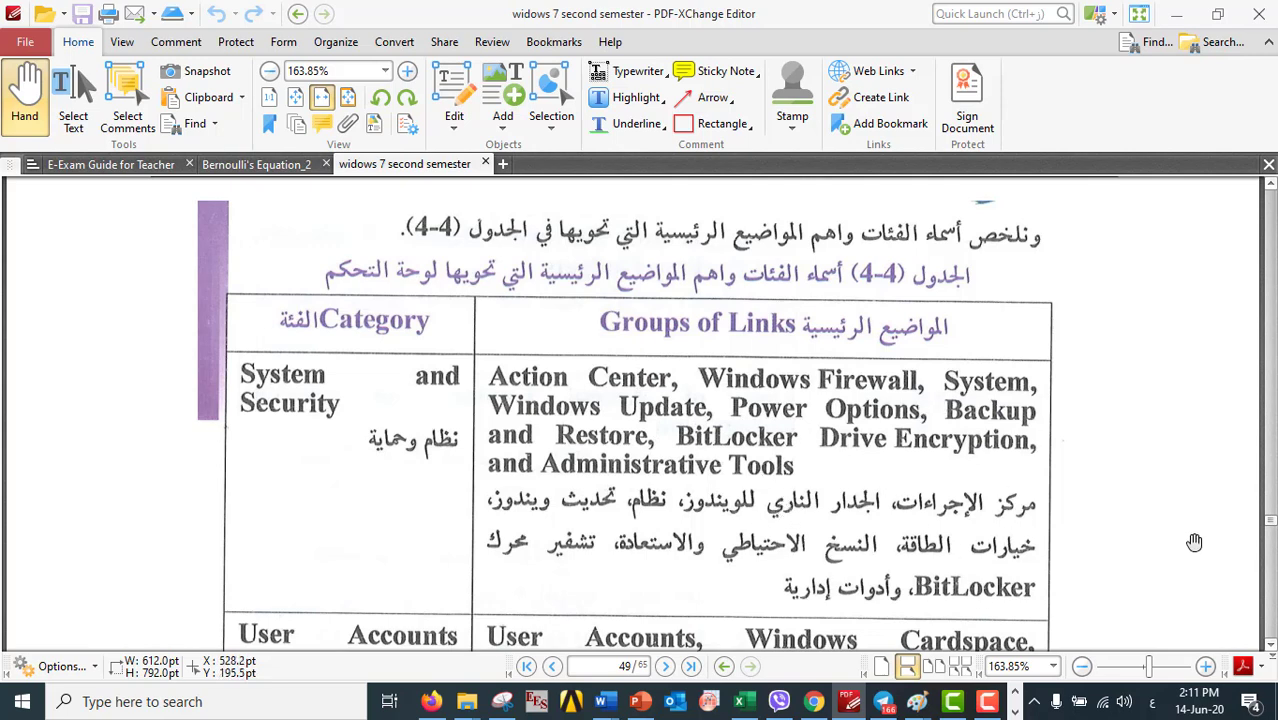
Step: Read Table 4-4 of Control Panel categories and their link groups, from System and Security through Ease of Access
left_click(1271, 646)
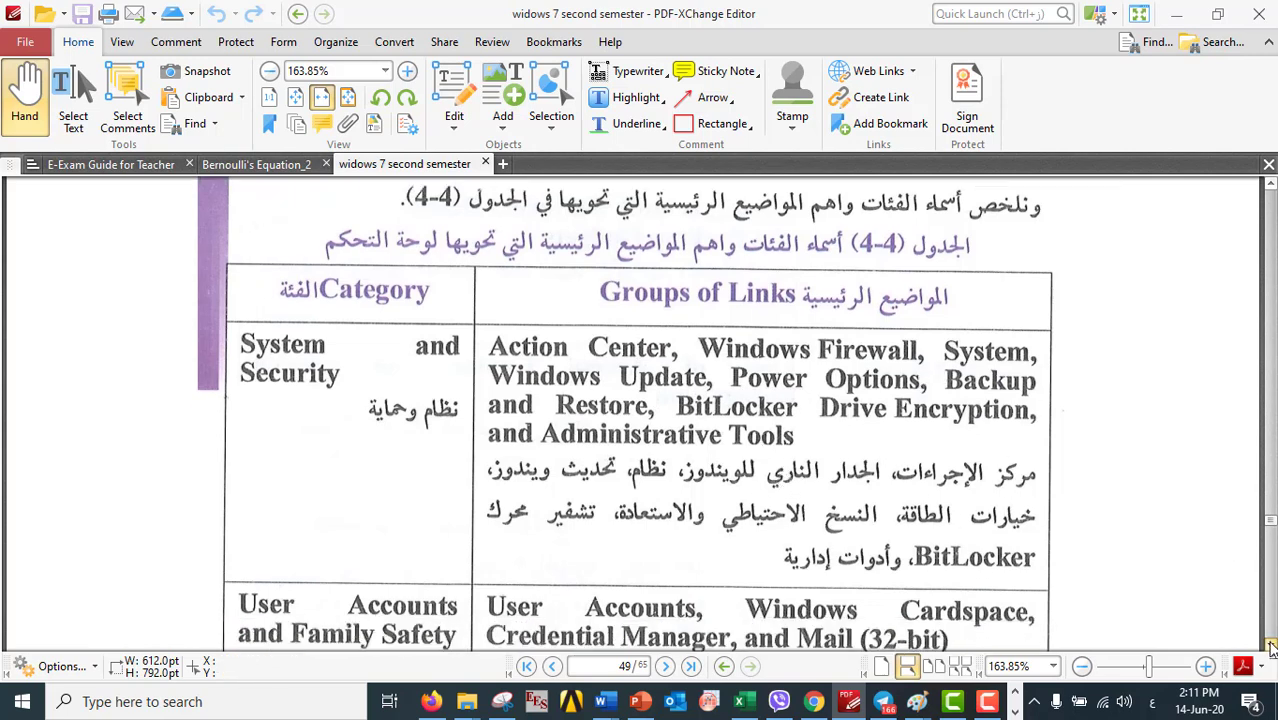
left_click(1271, 646)
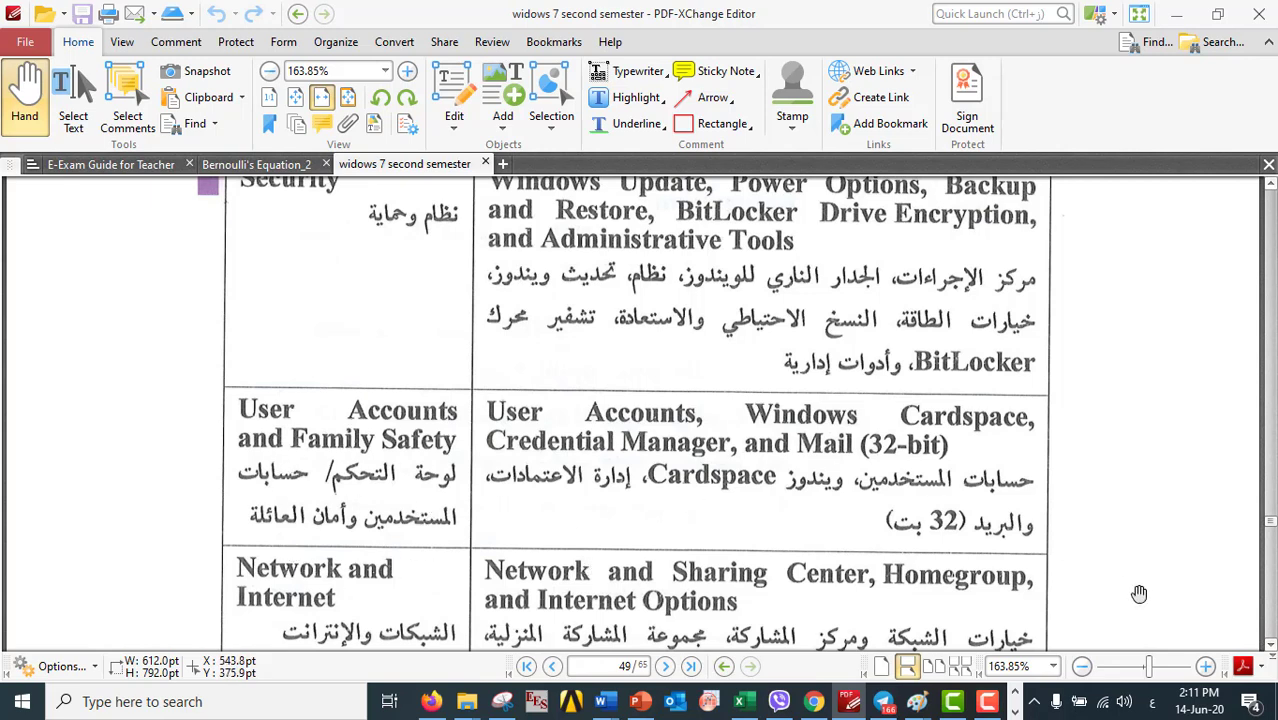
left_click(1271, 648)
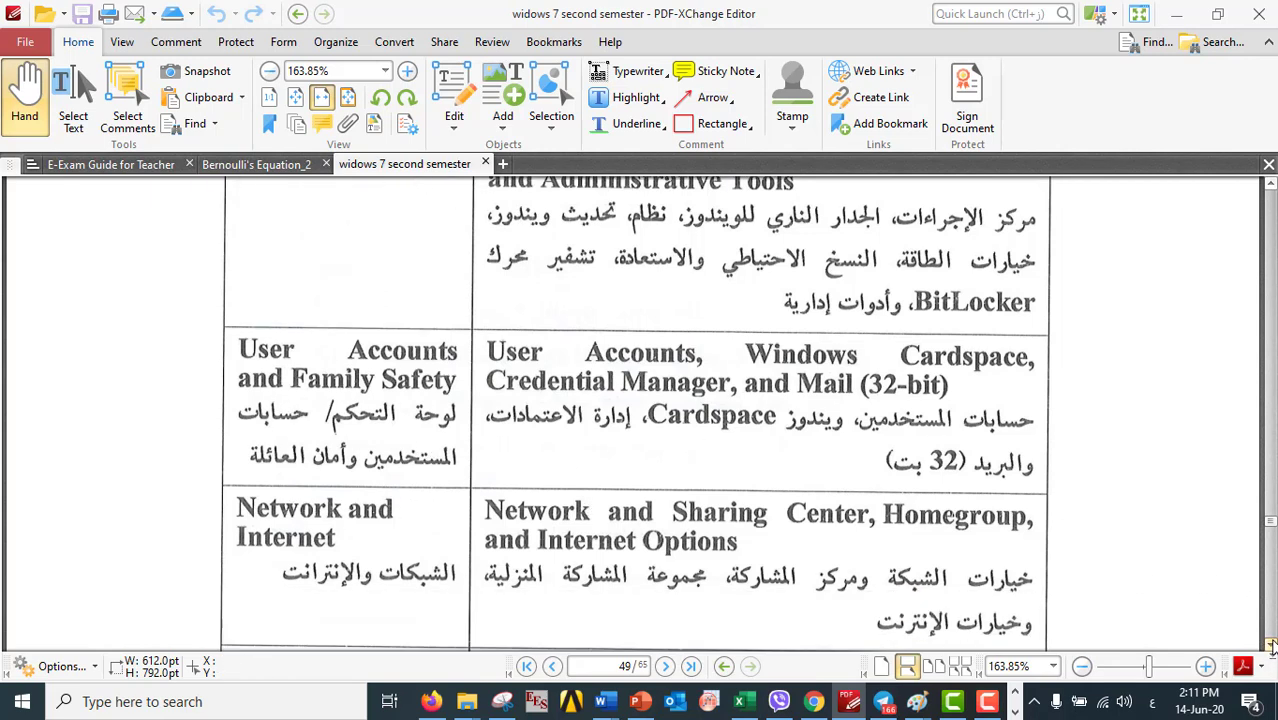
scroll(662, 437, "down", 3)
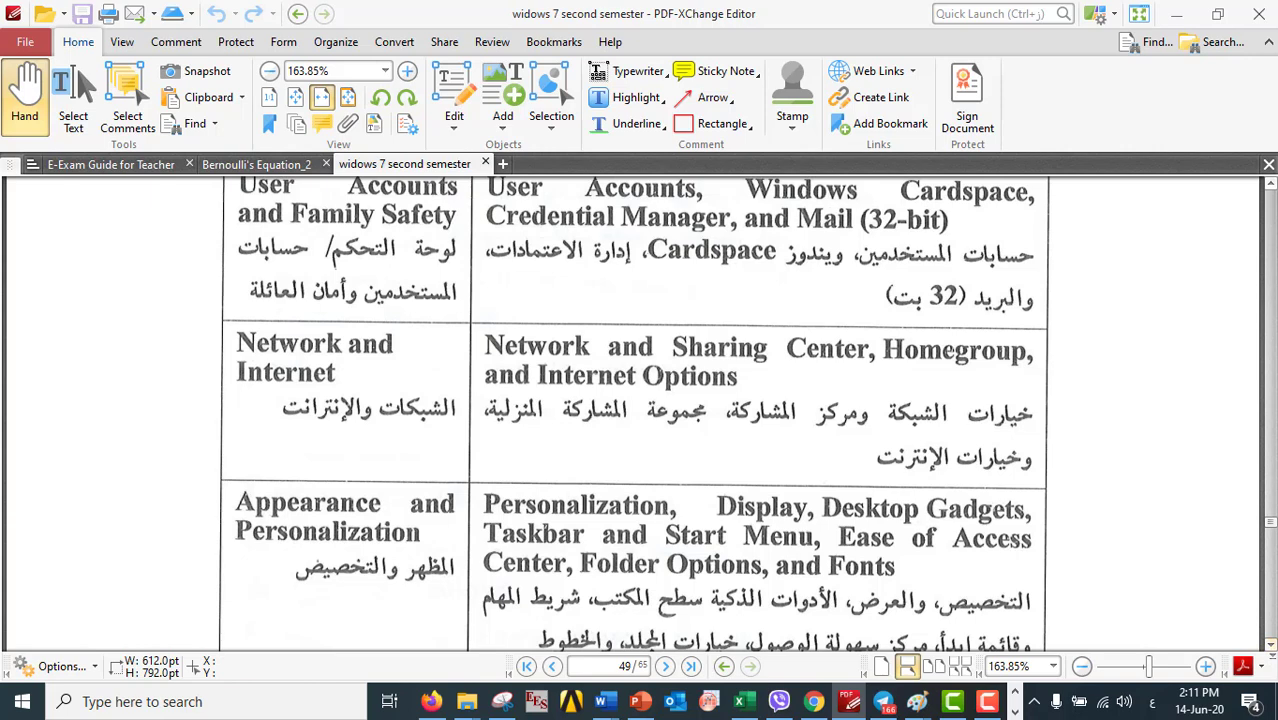
left_click(1271, 648)
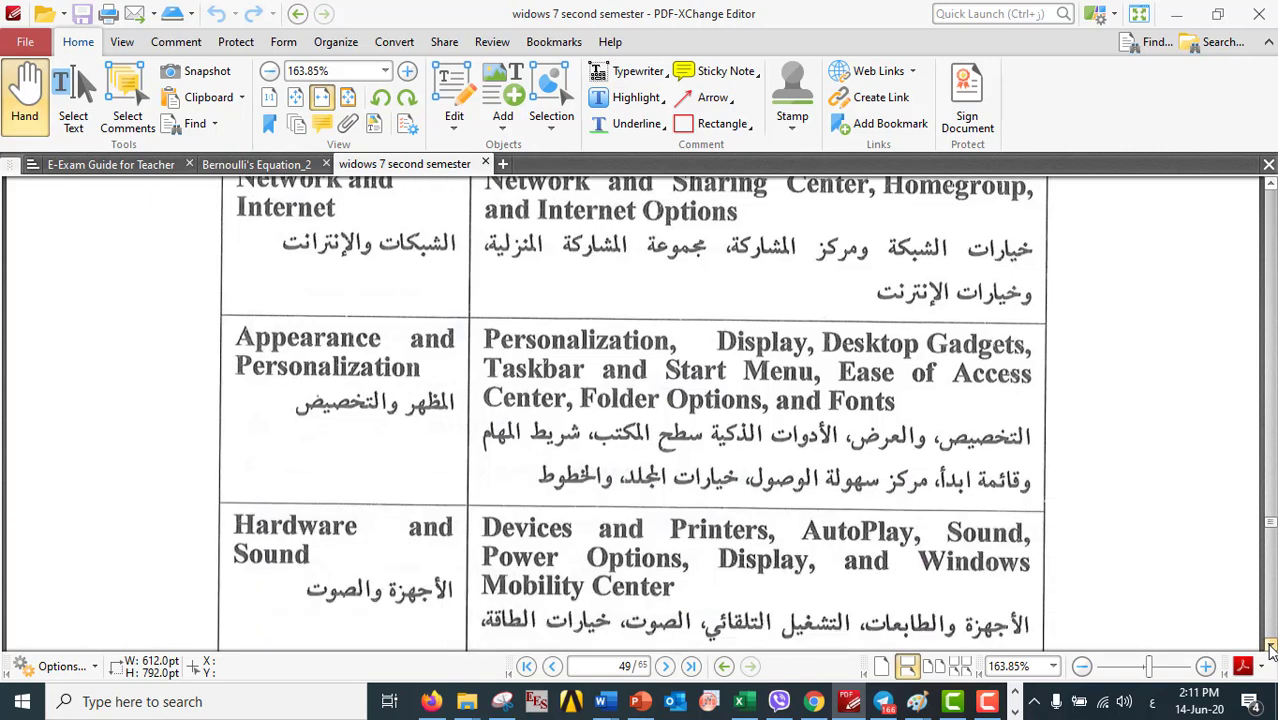
left_click(1271, 648)
left_click(1271, 648)
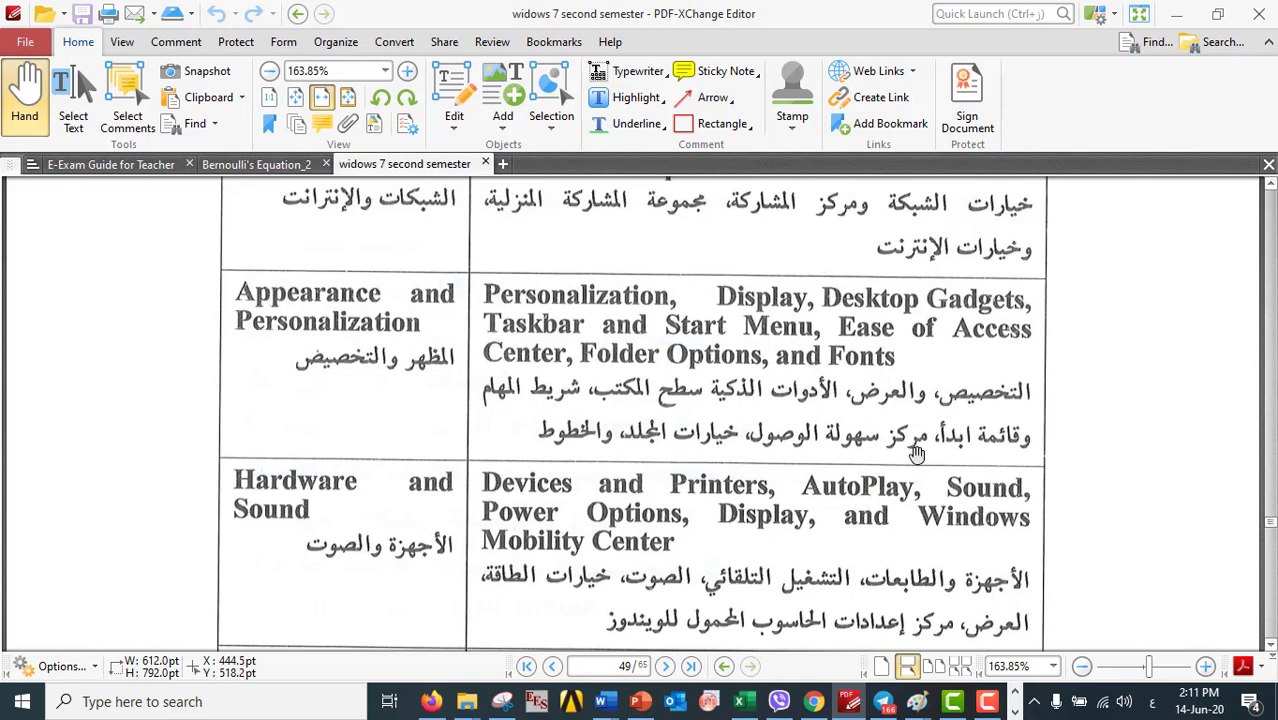
left_click(1271, 647)
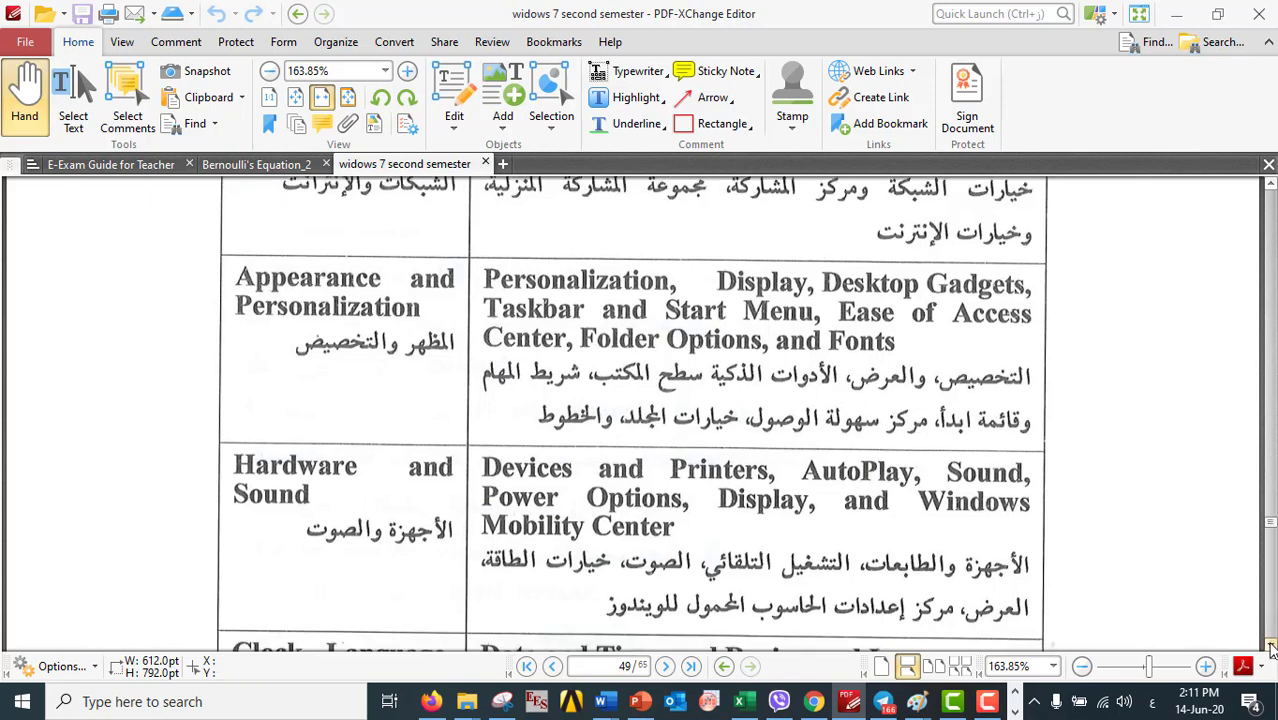
left_click(1271, 647)
left_click(1271, 647)
left_click(1271, 647)
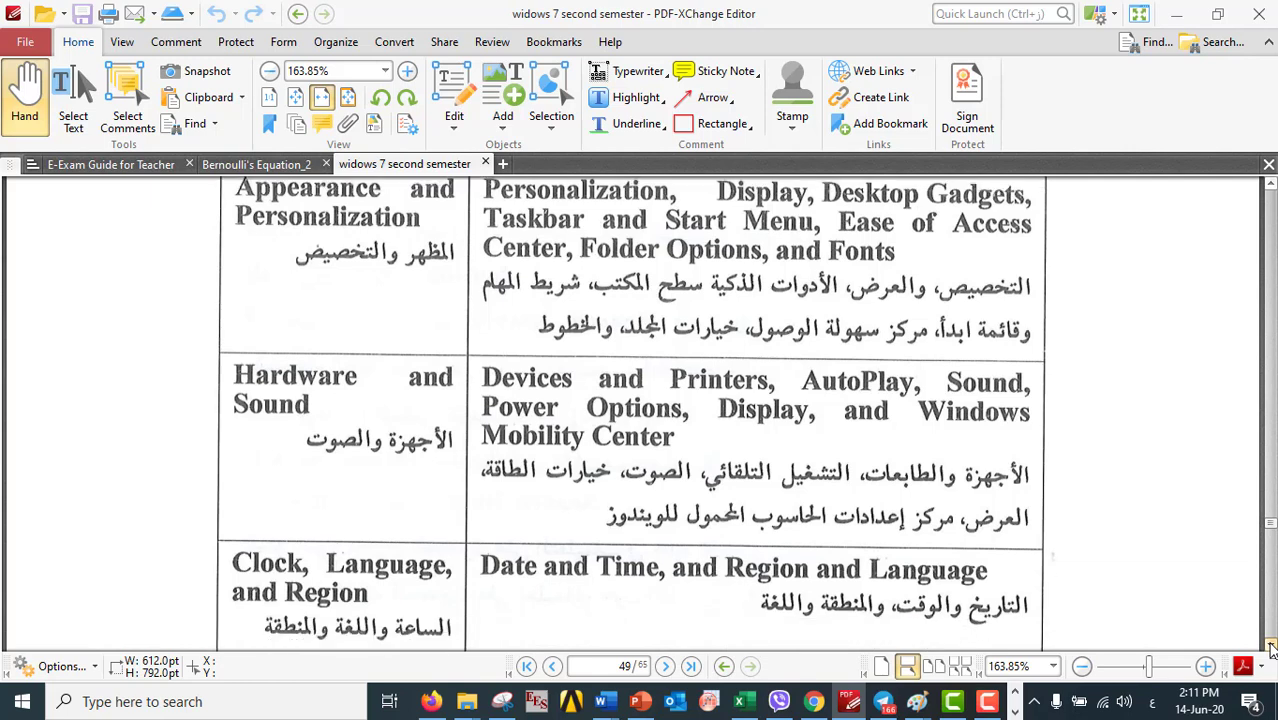
left_click(1271, 647)
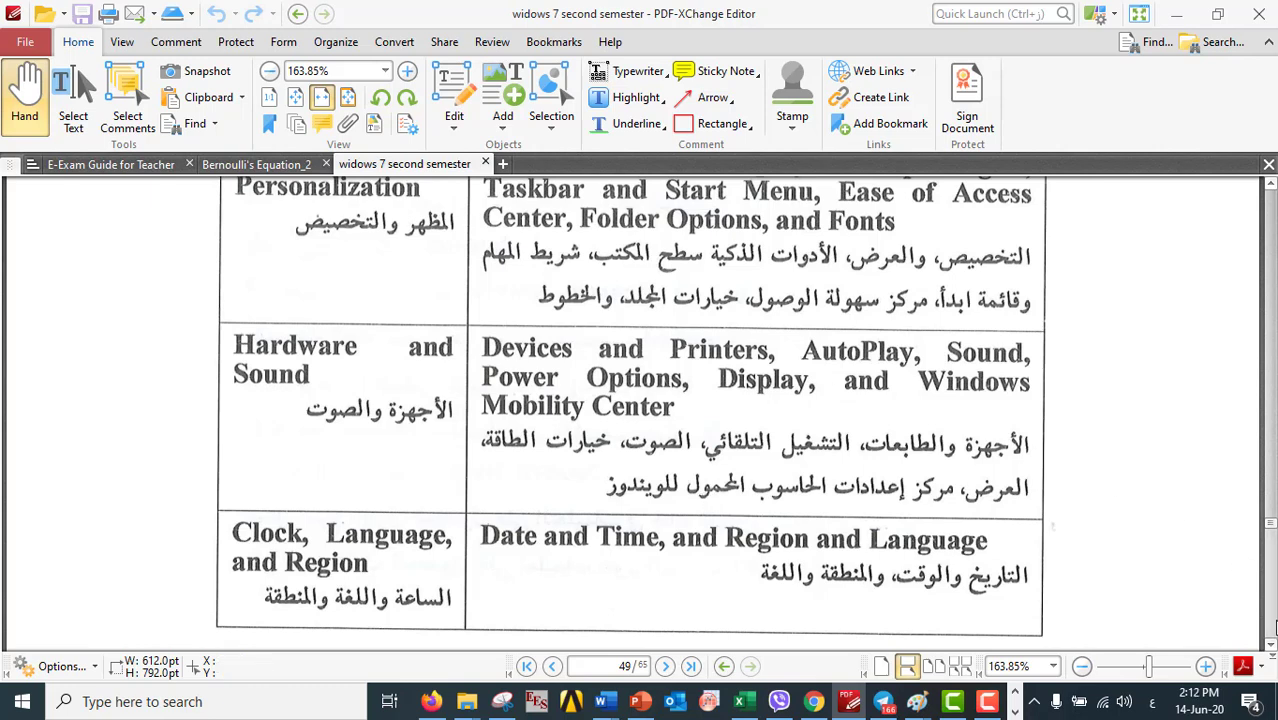
left_click(1271, 648)
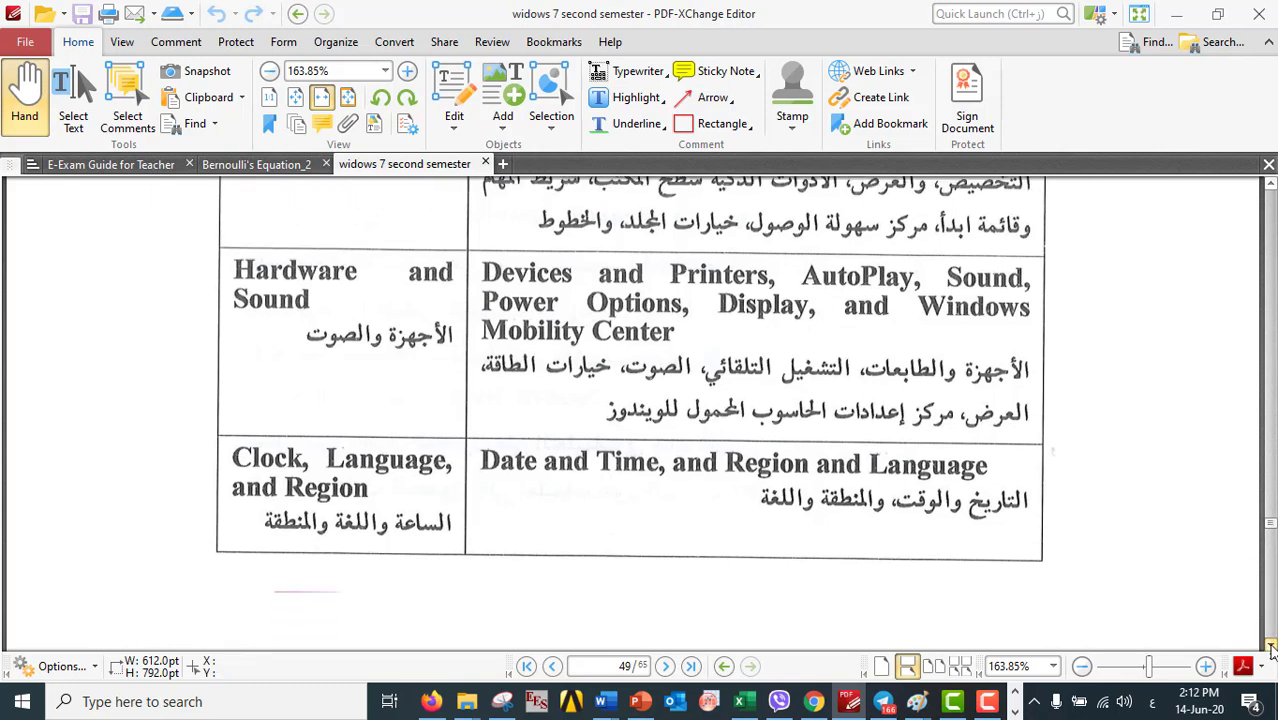
left_click(1271, 648)
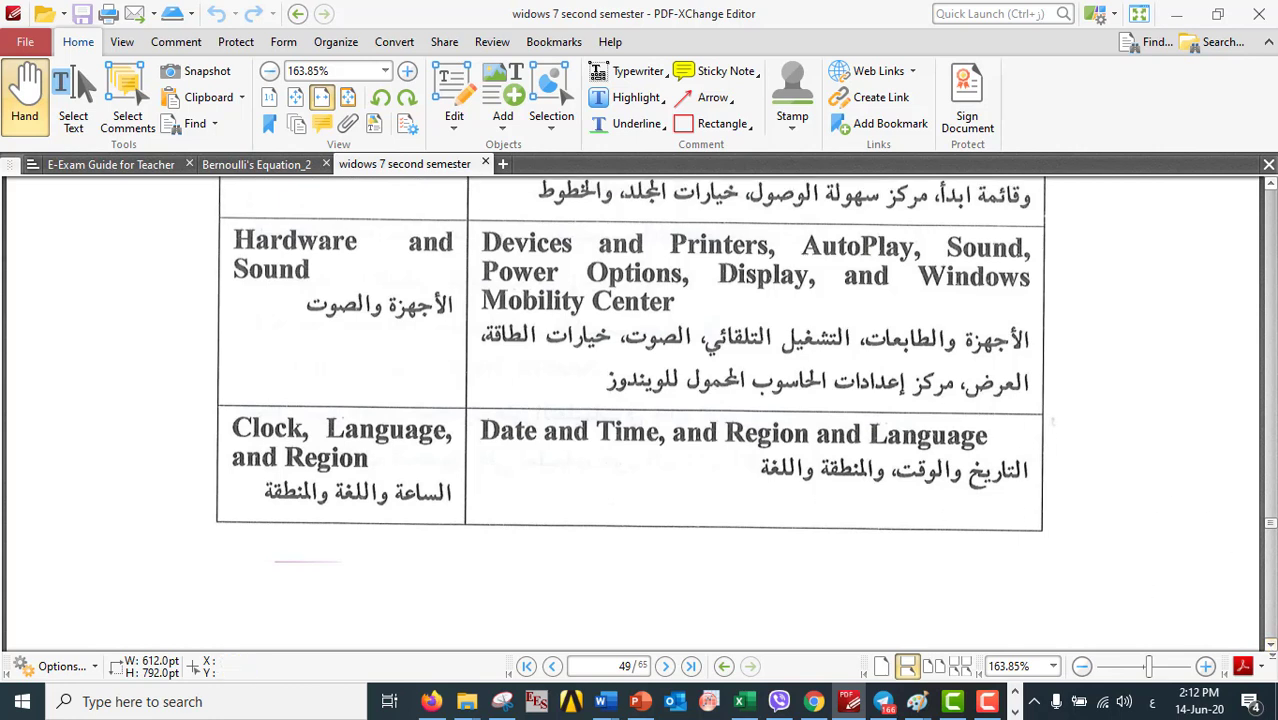
left_click(1271, 648)
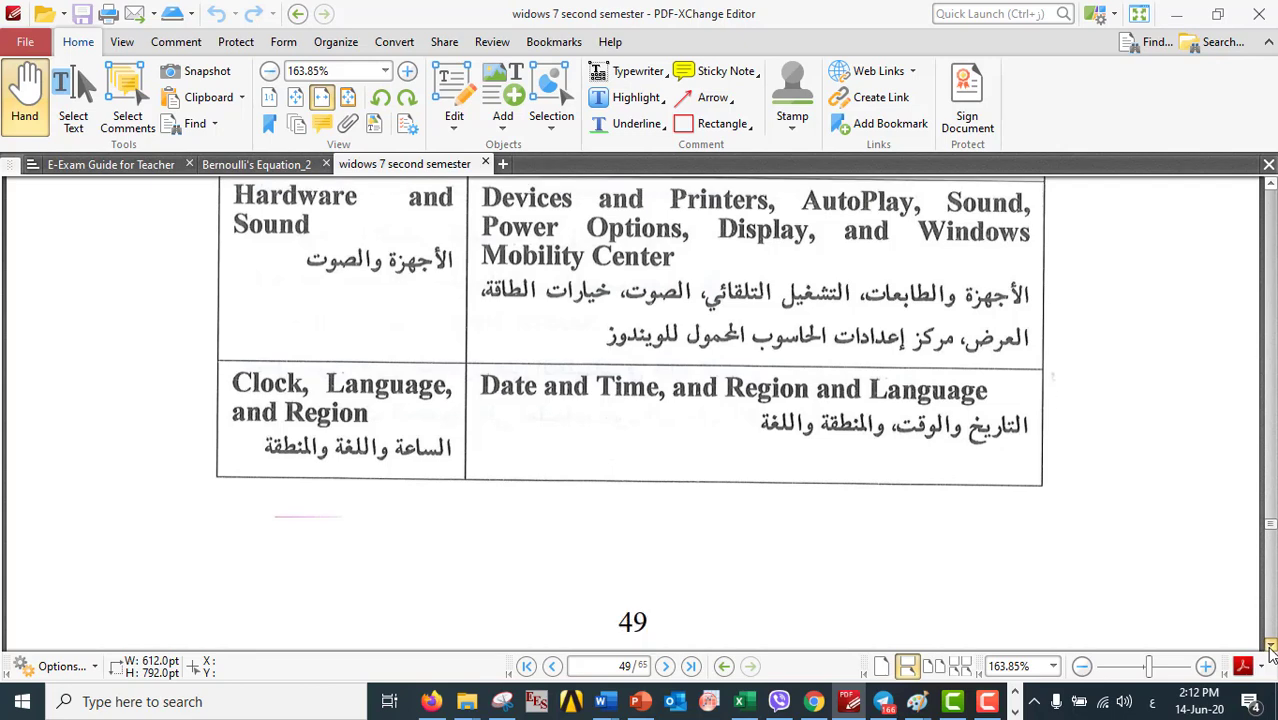
scroll(1271, 648, "down", 4)
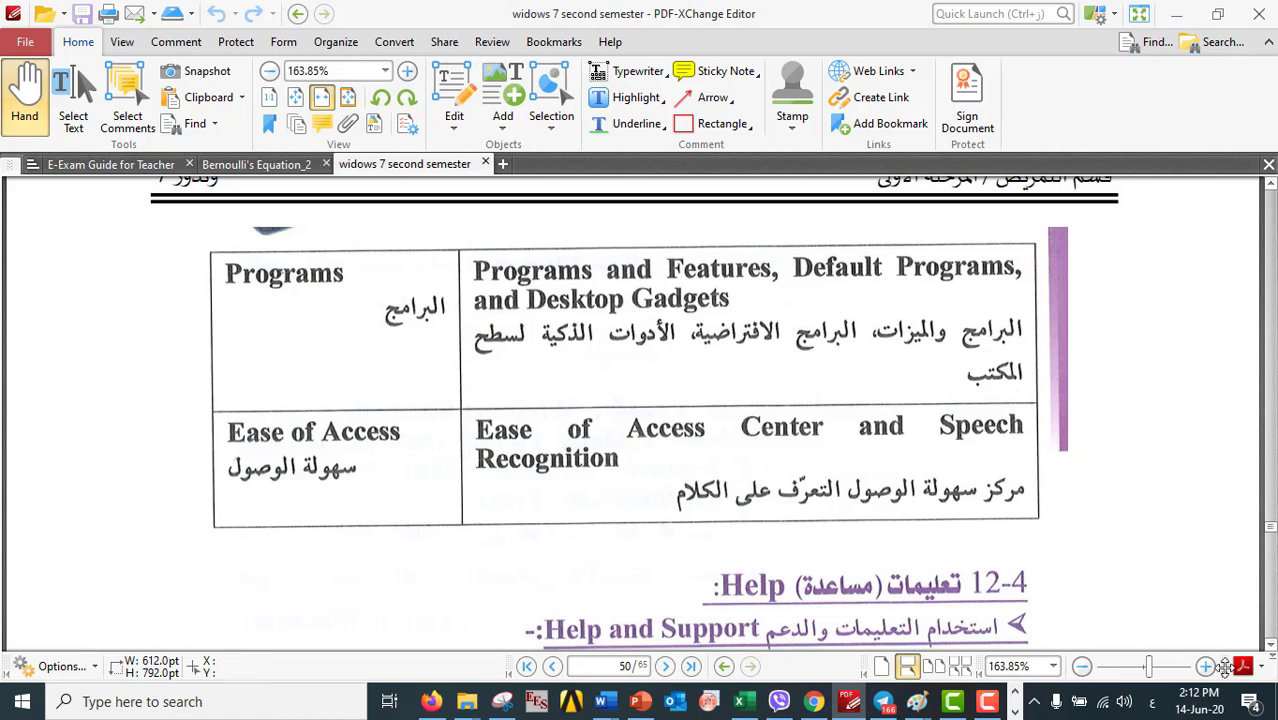
Step: Show the desktop and switch back to the open Control Panel window
left_click(1274, 702)
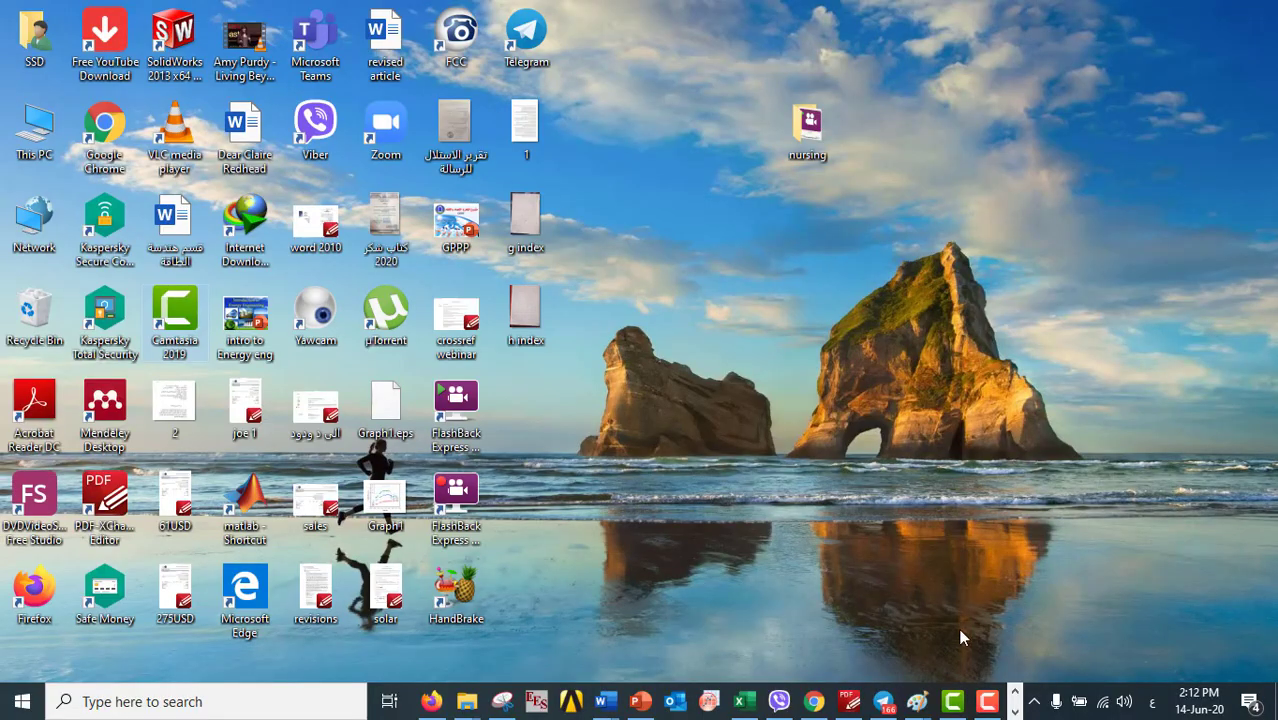
left_click(1015, 711)
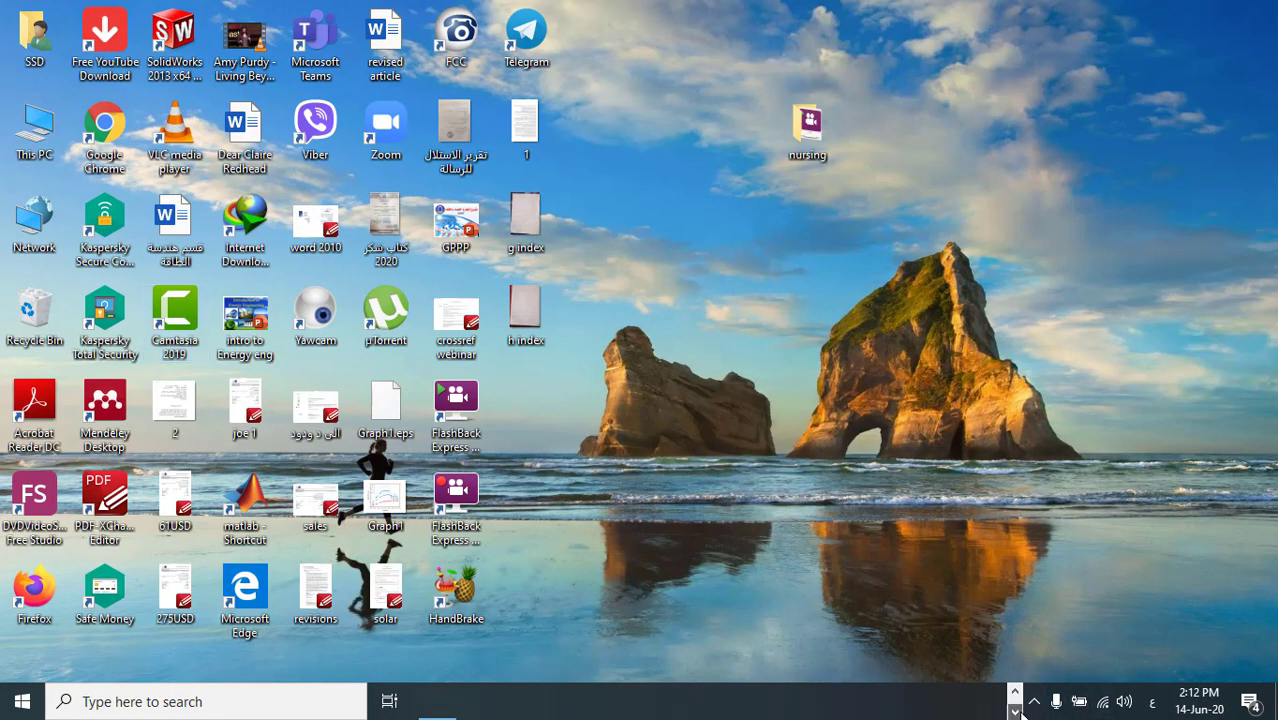
left_click(437, 701)
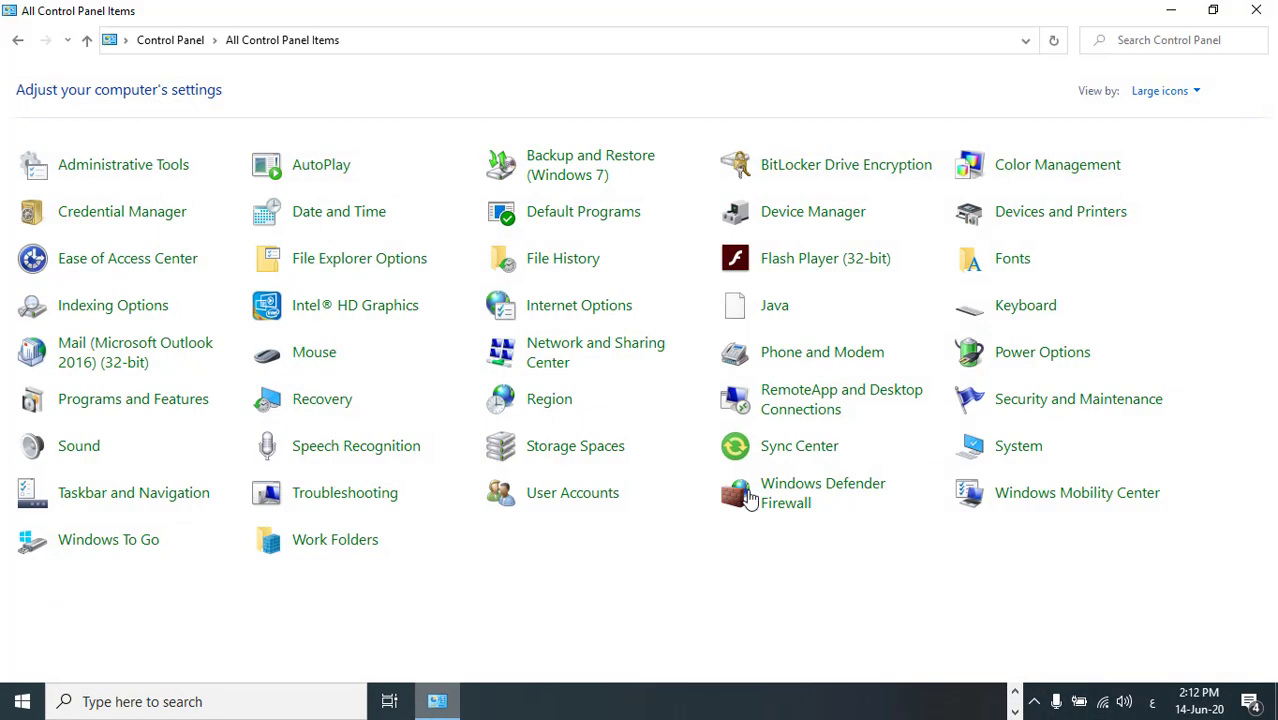
Step: Open the Region settings and examine the available short date formats without choosing another one
left_click(550, 400)
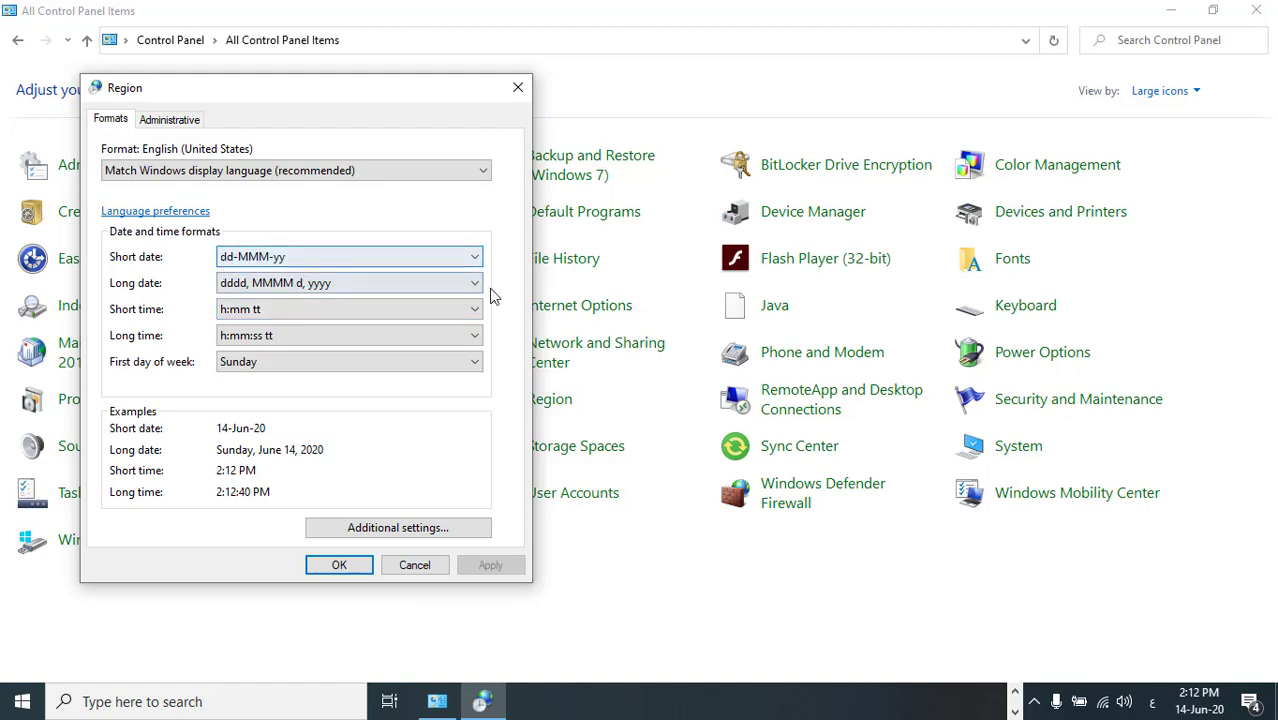
left_click(475, 257)
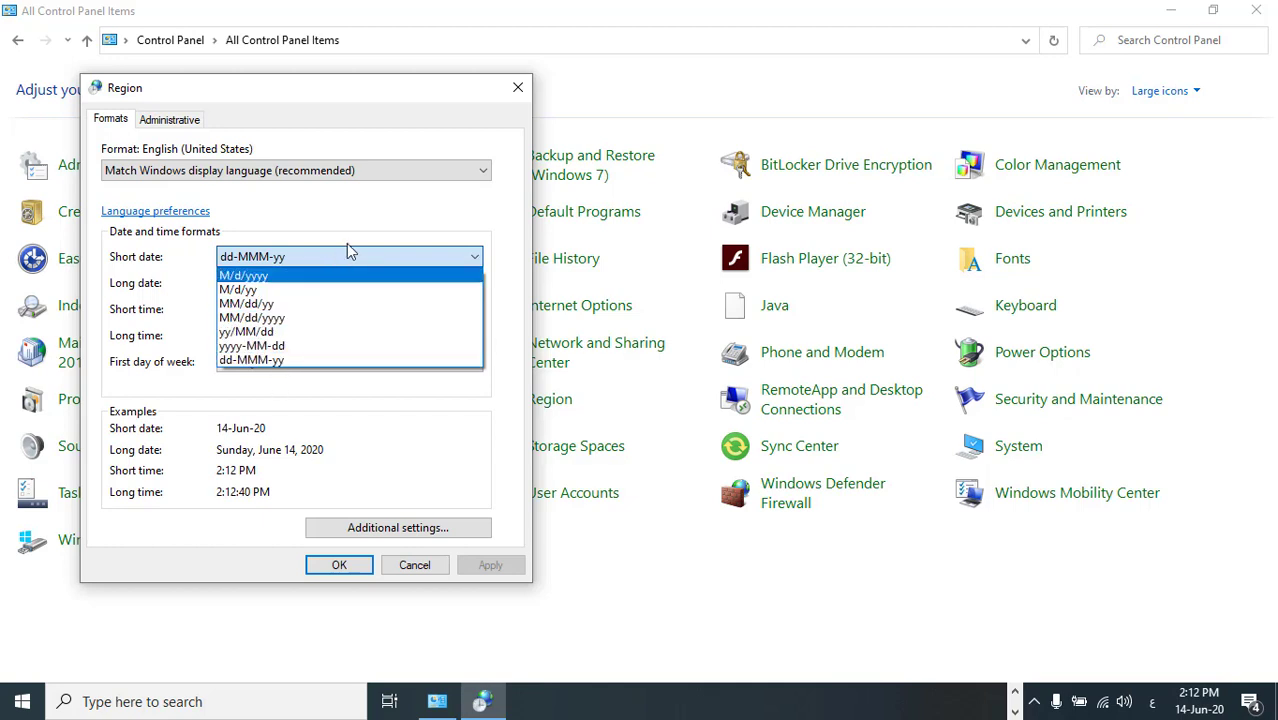
left_click(391, 213)
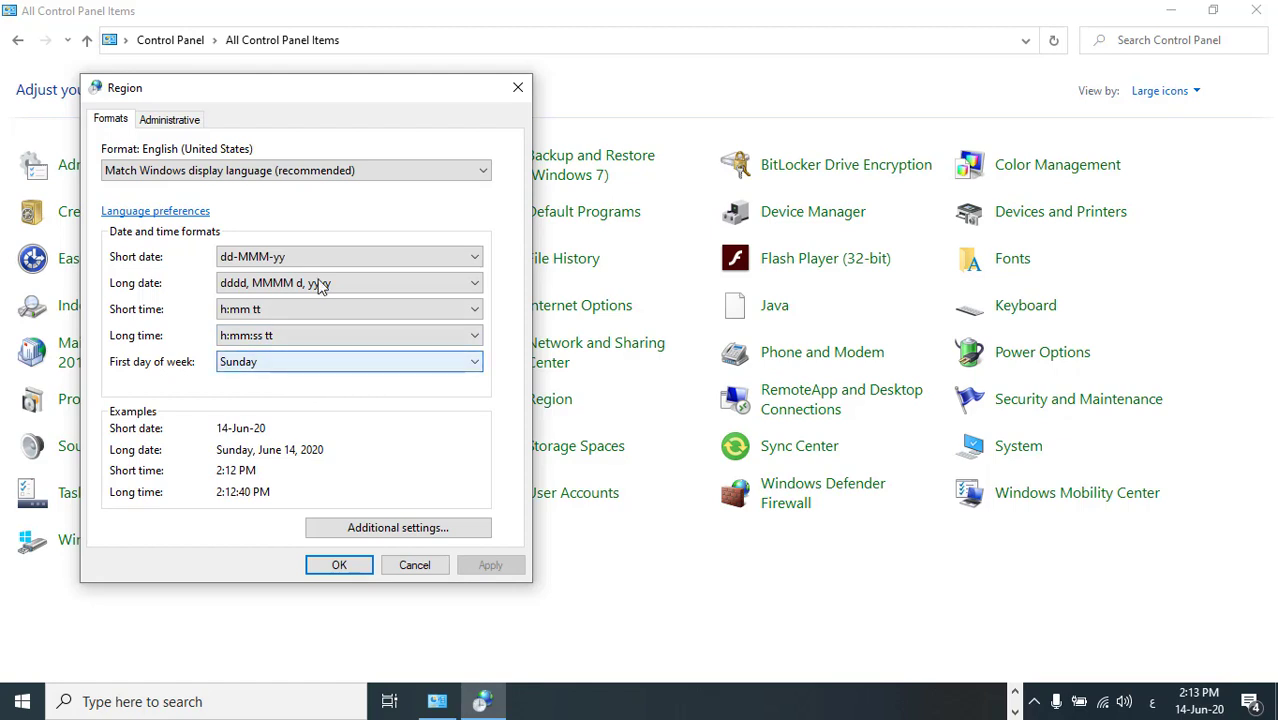
Step: Inspect the system locale setting for non-Unicode programs in Region's administrative options and cancel without changing it
left_click(183, 122)
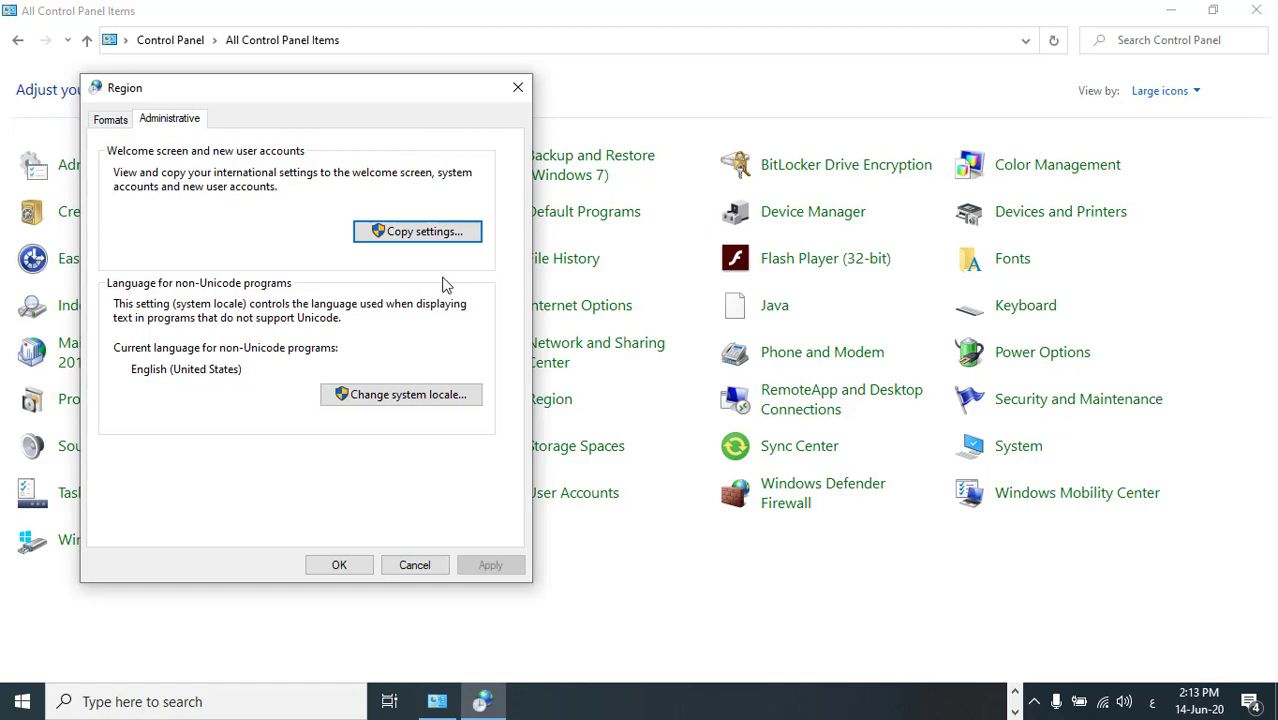
left_click(405, 401)
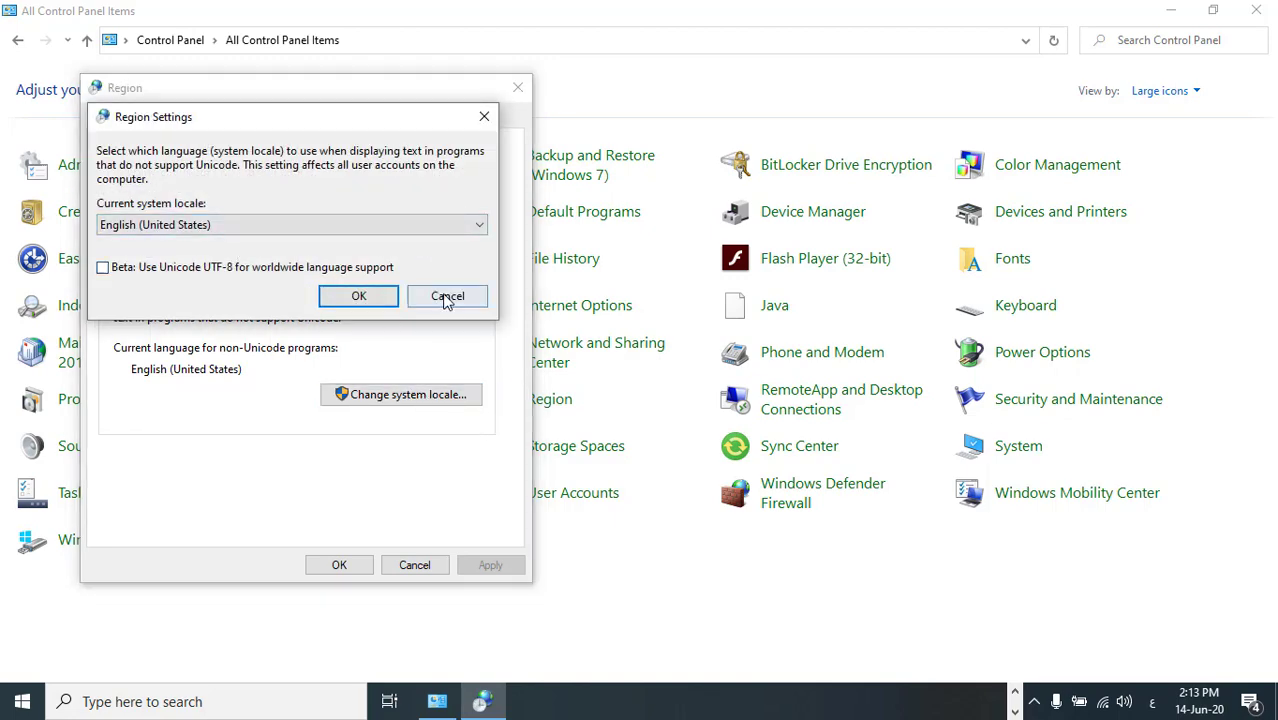
left_click(479, 227)
left_click(479, 227)
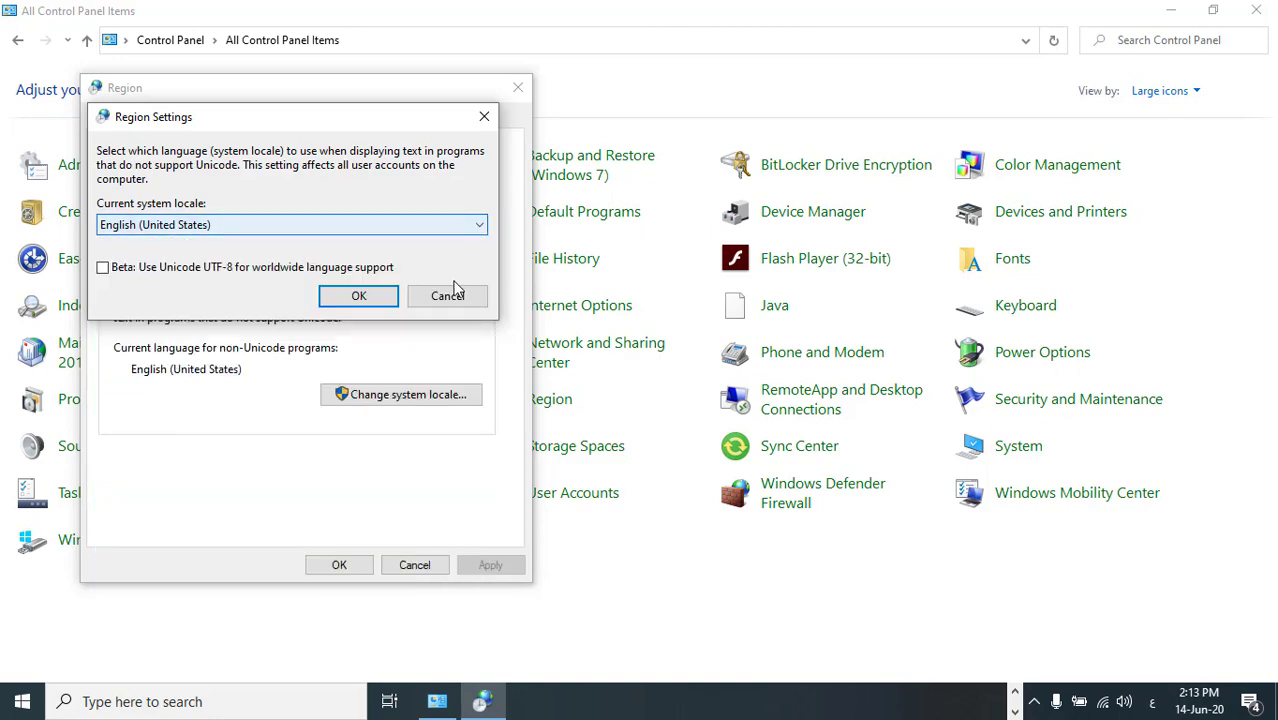
left_click(447, 296)
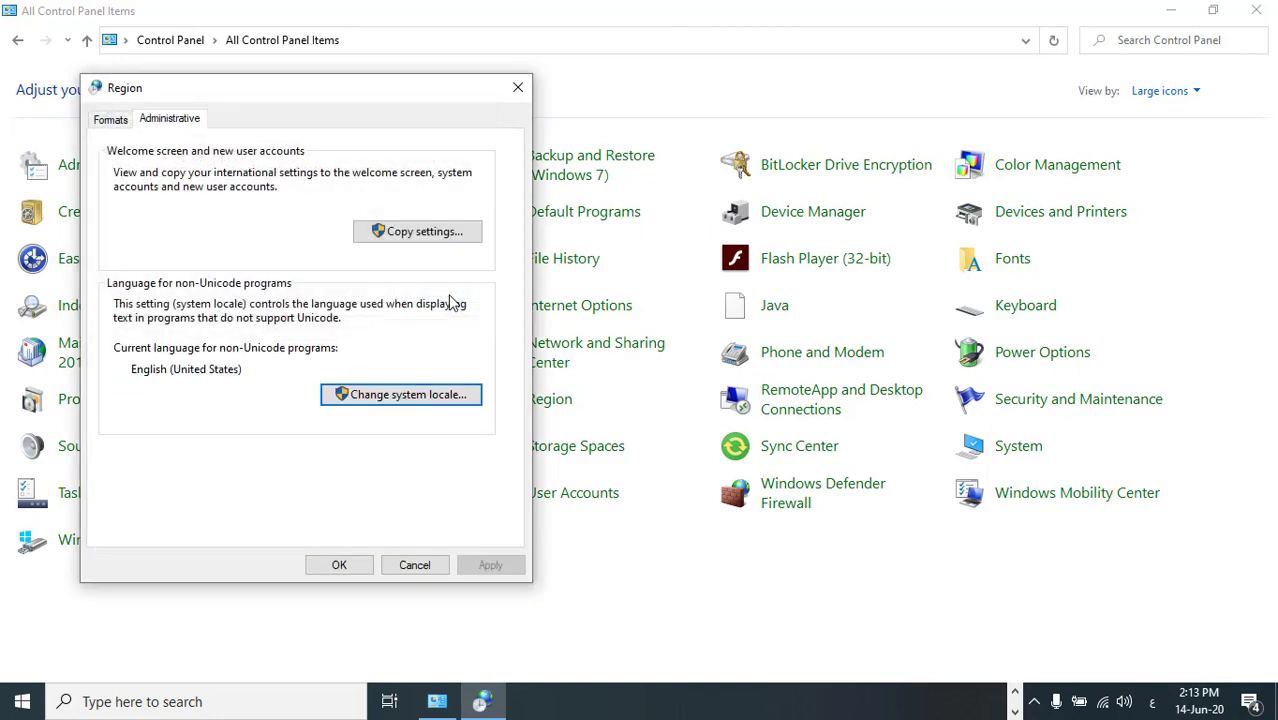
Step: Cancel the Region settings and review the installed programs in Programs and Features, selecting Canon LBP2900 and Free YouTube Download without uninstalling either
left_click(407, 566)
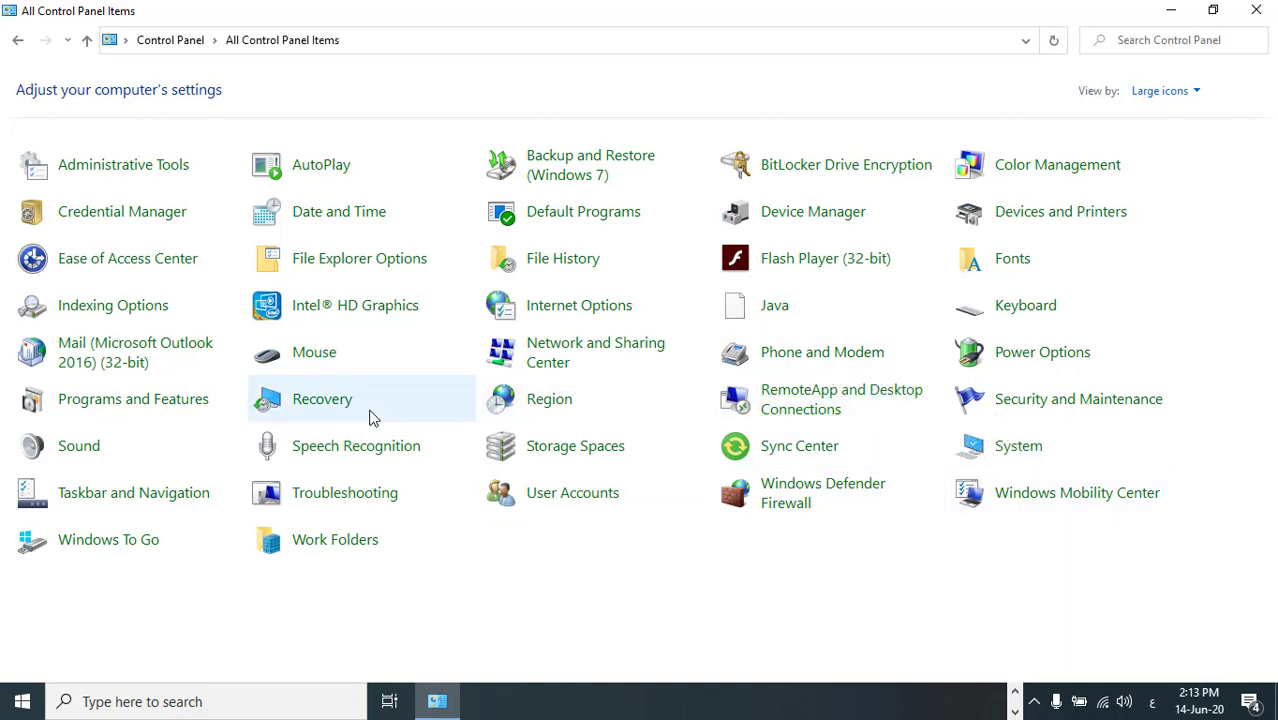
left_click(130, 400)
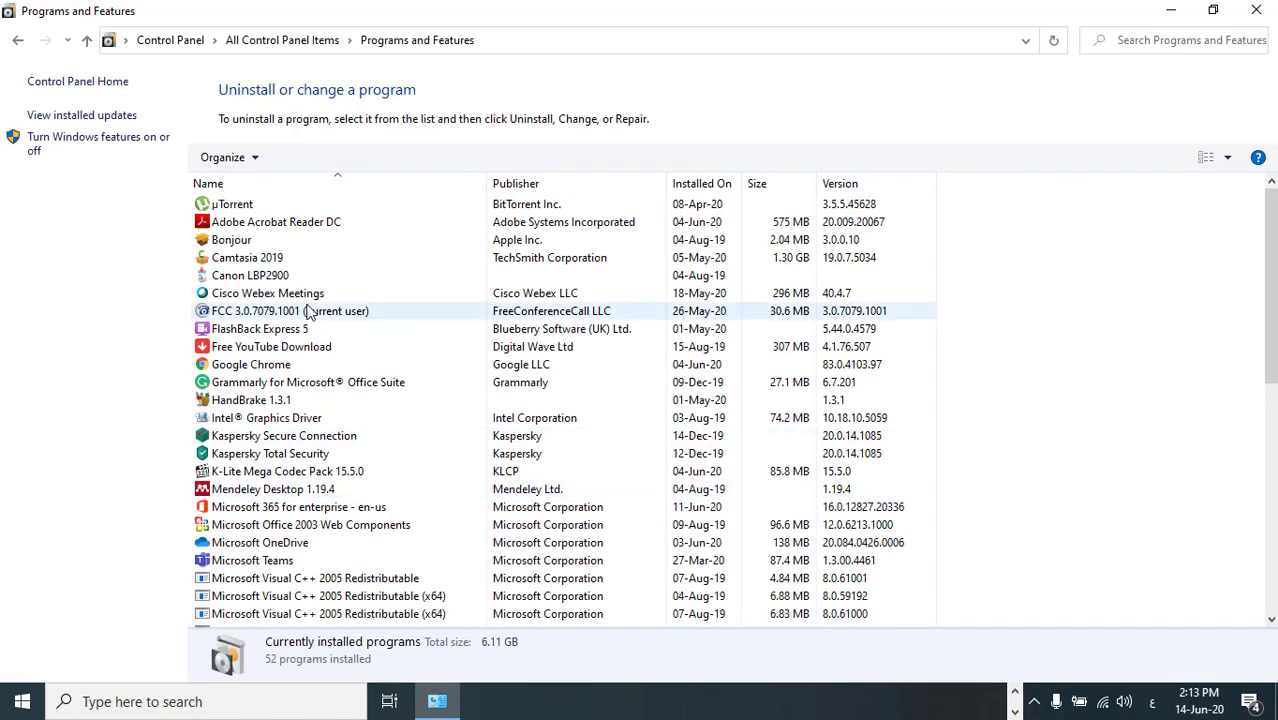
mouse_move(1271, 262)
left_mouse_down()
mouse_move(1272, 500)
mouse_move(1274, 258)
left_mouse_up()
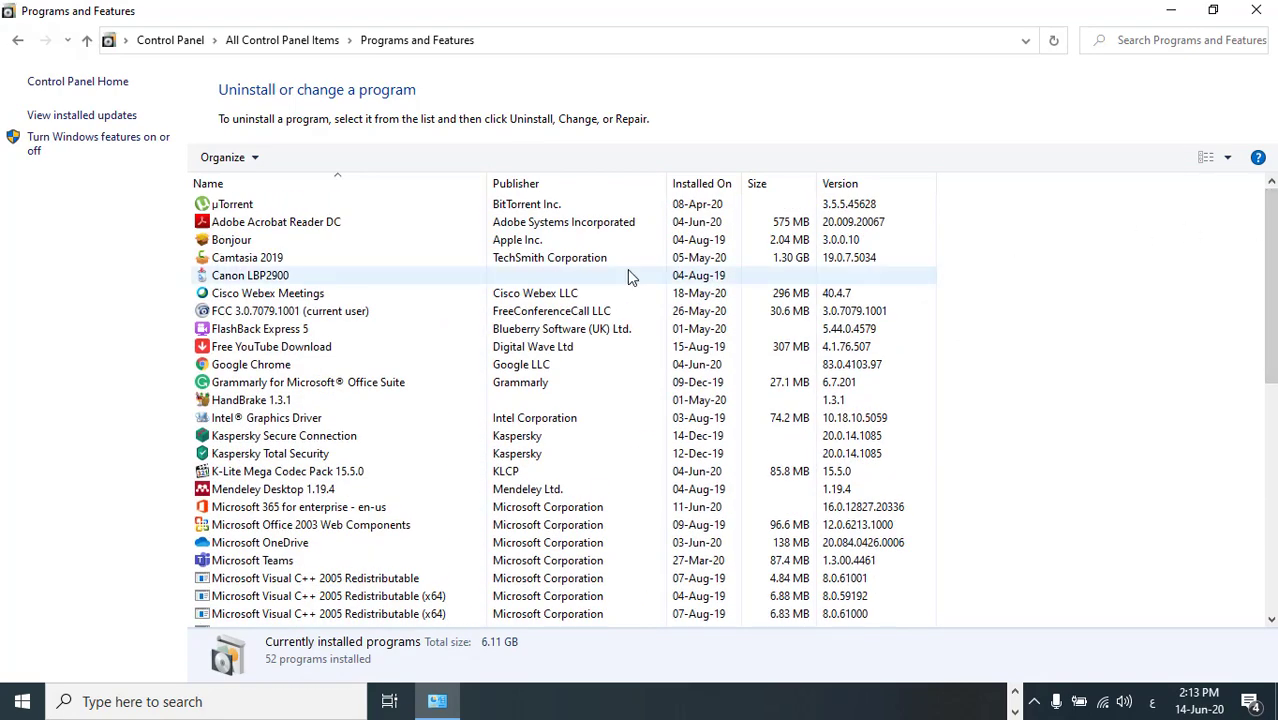
left_click(245, 279)
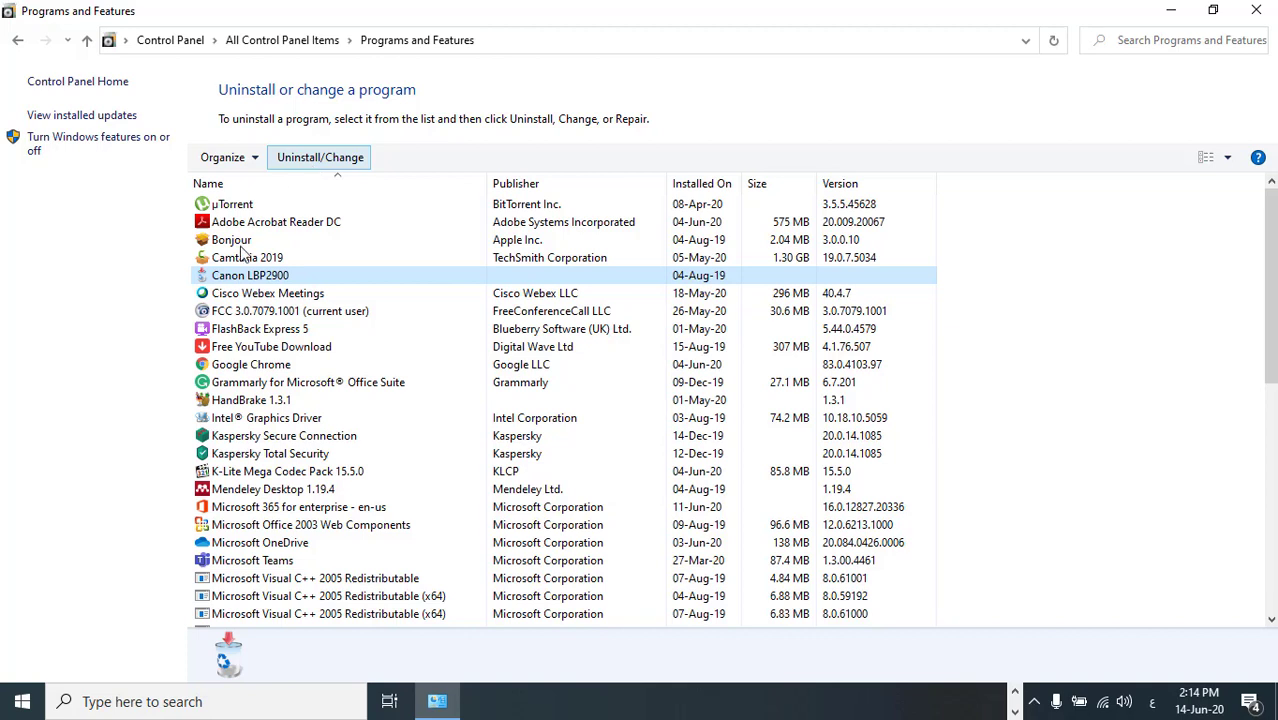
left_click(266, 350)
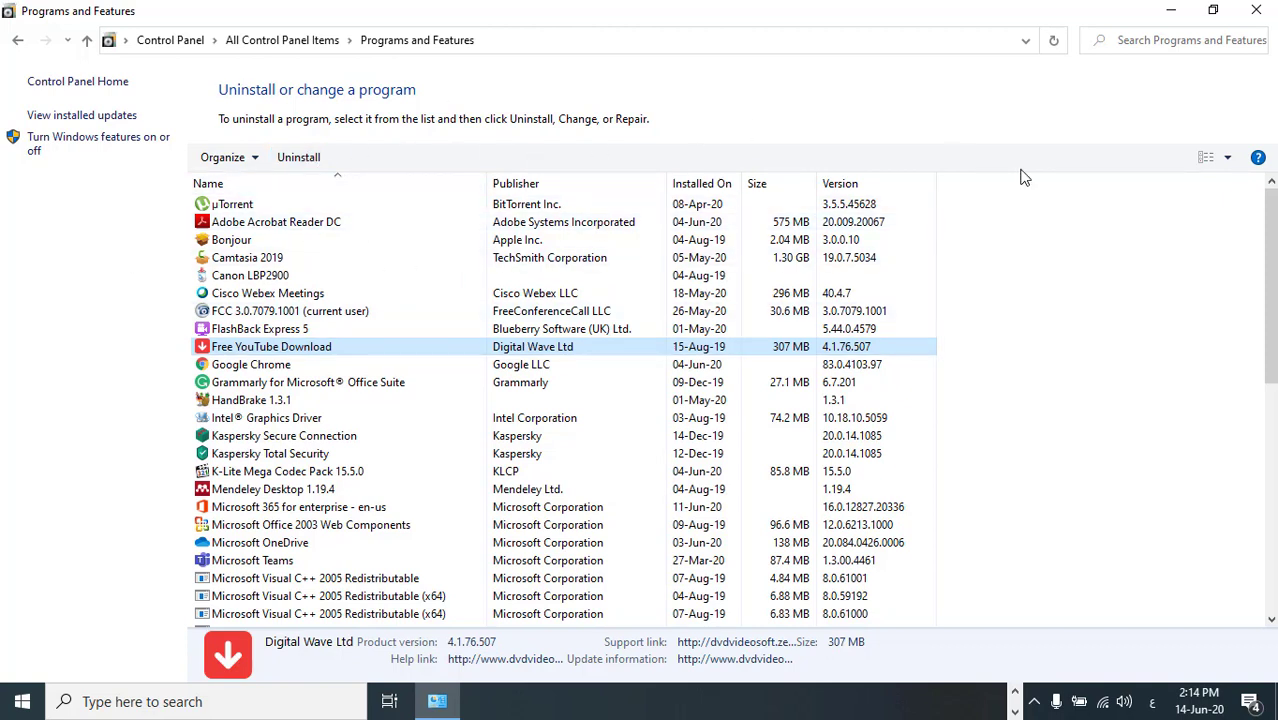
left_click(17, 42)
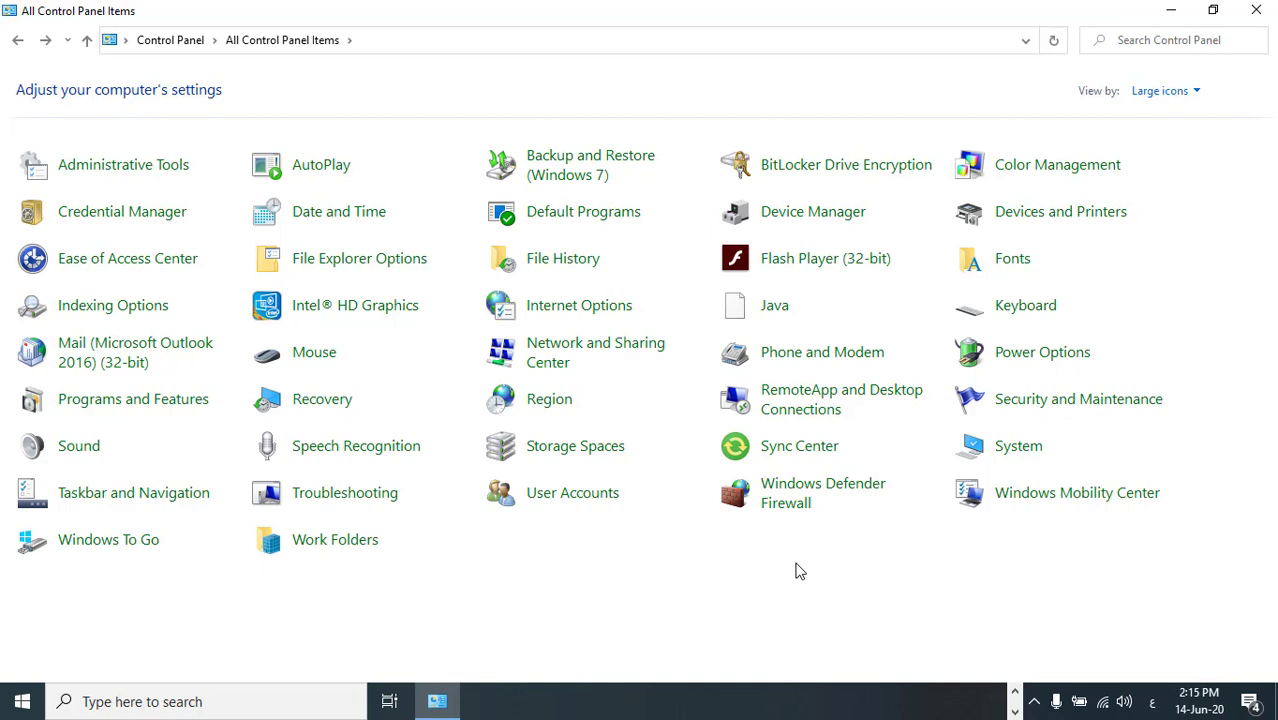
Step: Examine the account management options in User Accounts and return to All Control Panel Items
left_click(580, 496)
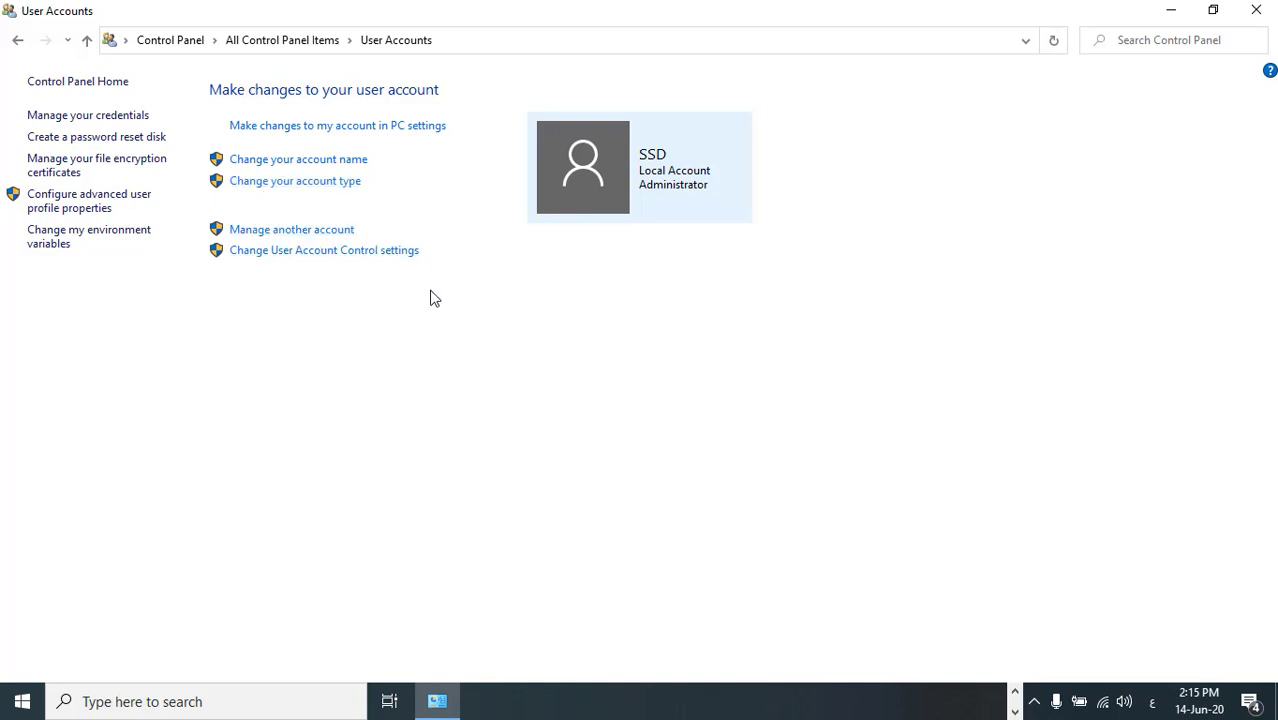
left_click(18, 41)
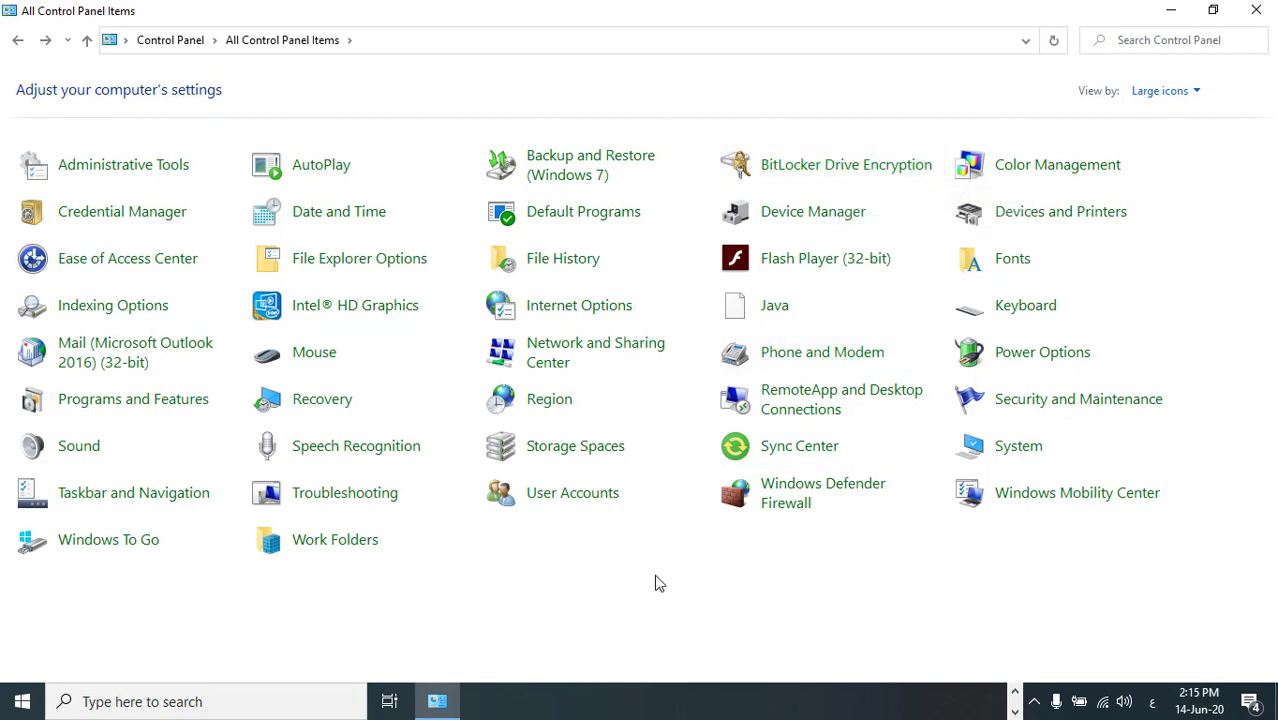
left_click(1015, 694)
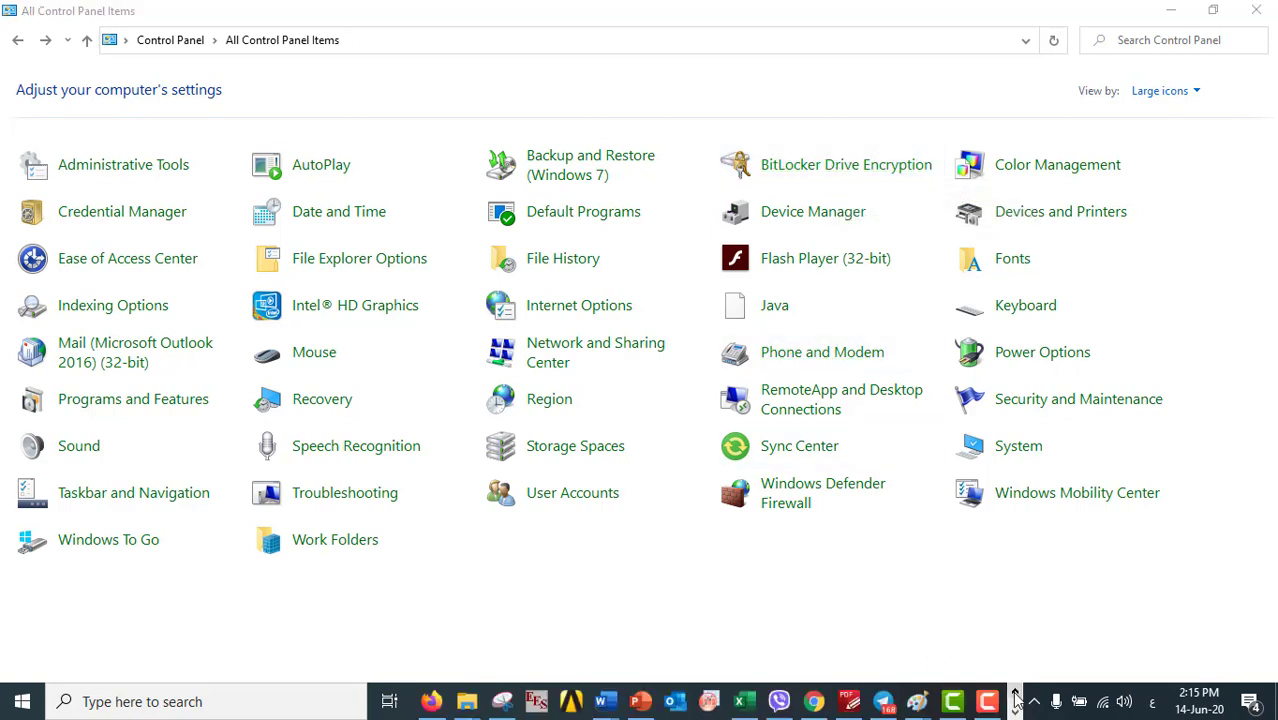
left_click(987, 703)
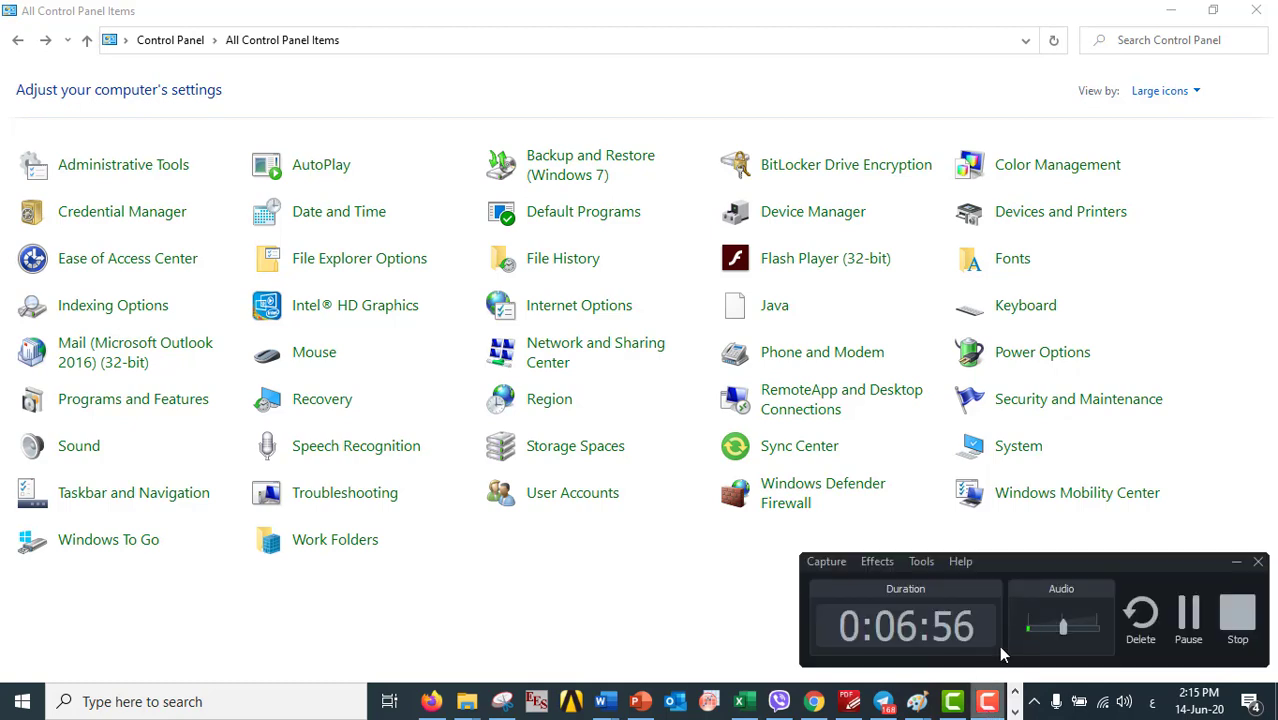